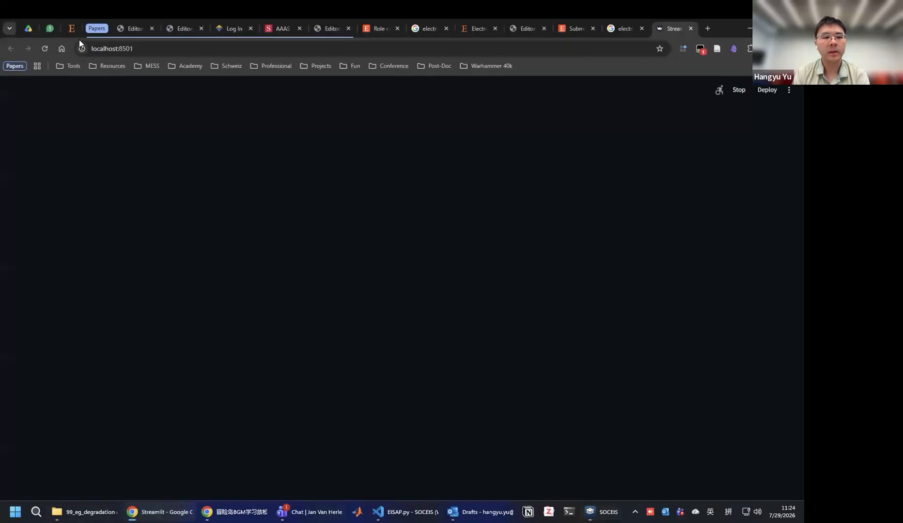
Step: Collapse the Papers tab group and move the SOCEIS Data Viewer tab into its own maximized browser window
left_click(95, 31)
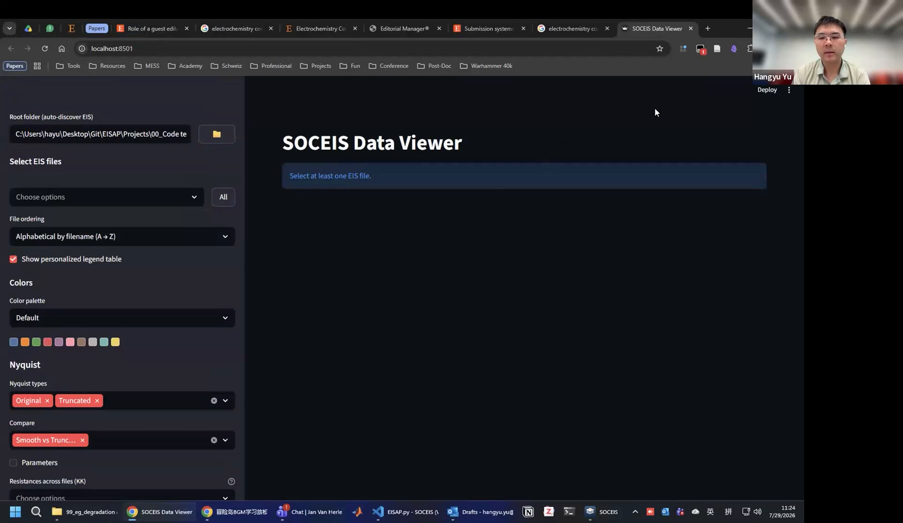
left_click_drag(669, 29, 605, 66)
double_click(538, 70)
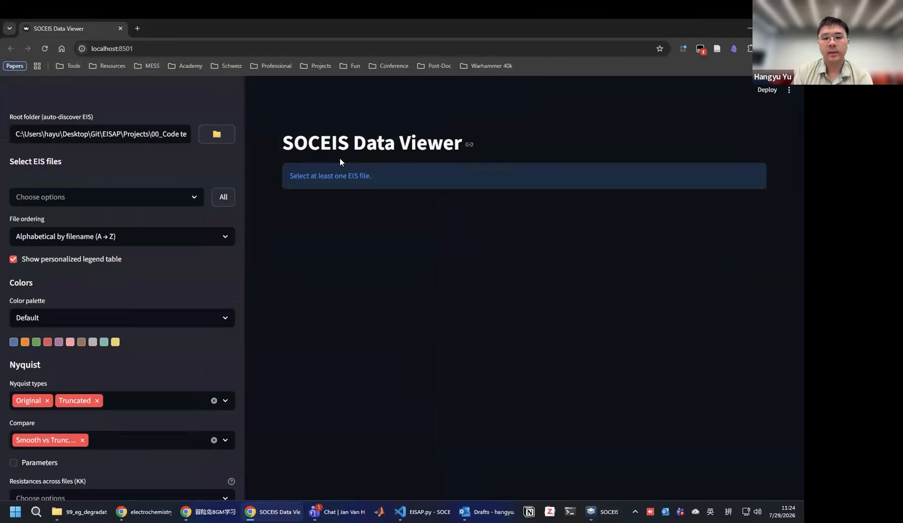
triple_click(310, 144)
left_click(402, 137)
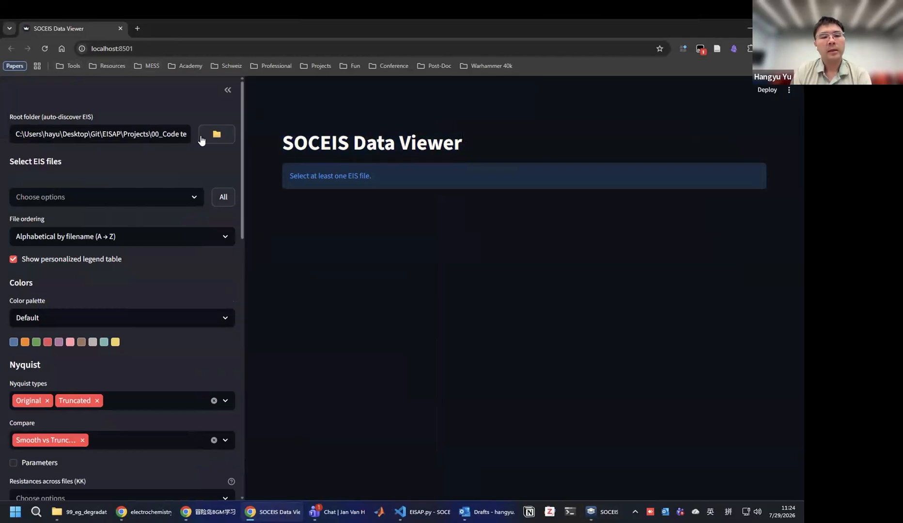
Step: Inspect the root folder path and check the contents of the 99_eg_degradation folder in File Explorer
left_click(24, 119)
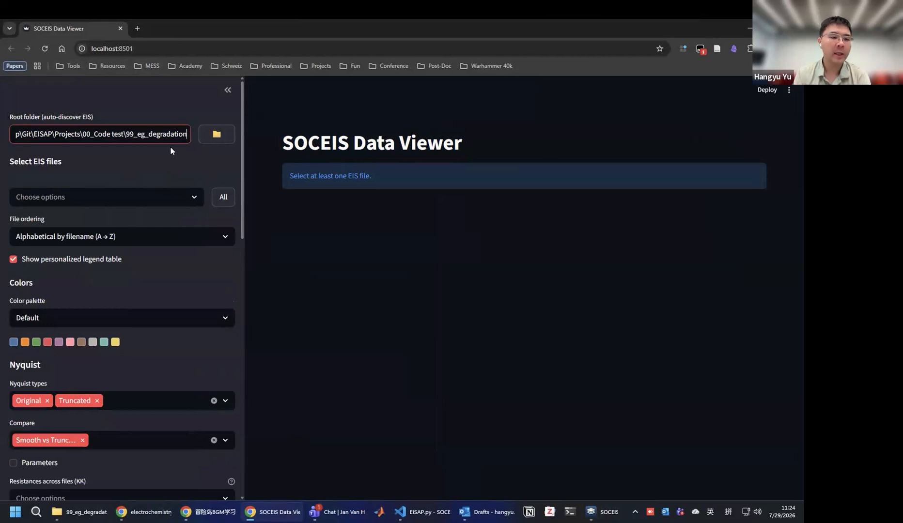
triple_click(129, 135)
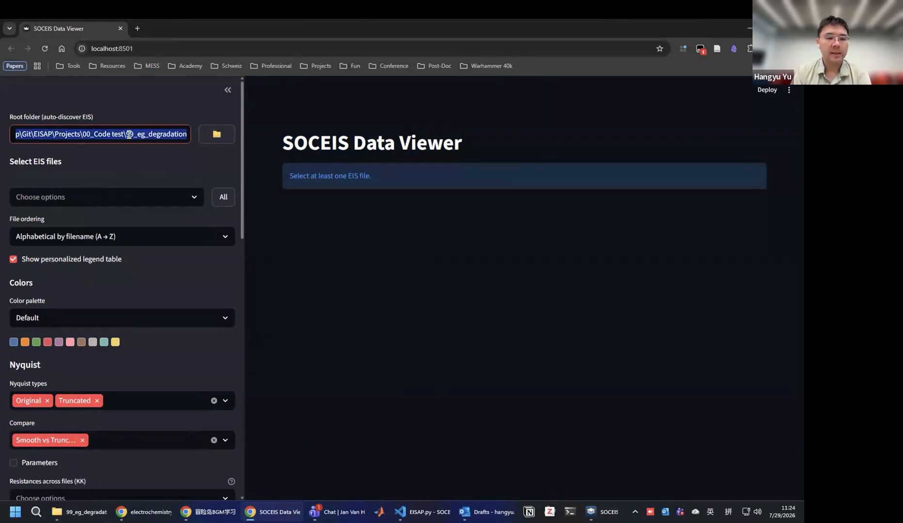
left_click(129, 134)
left_click(207, 139)
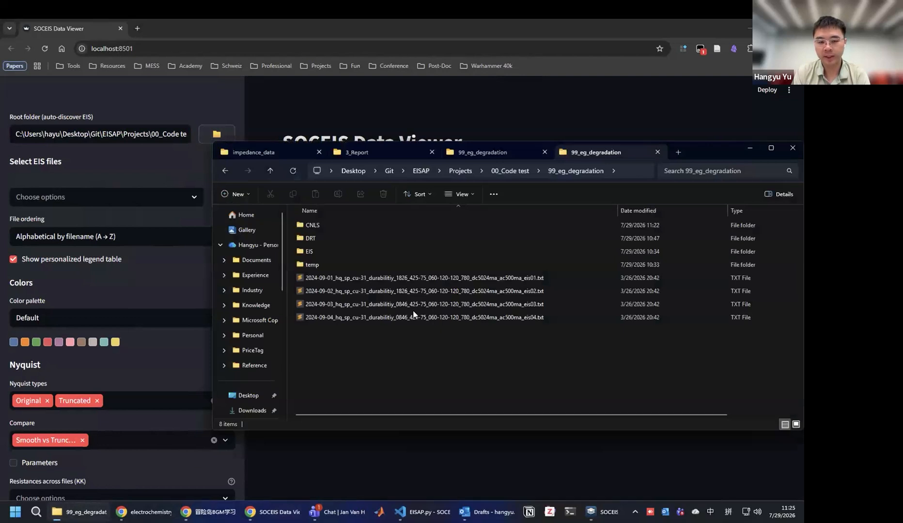
left_click(161, 168)
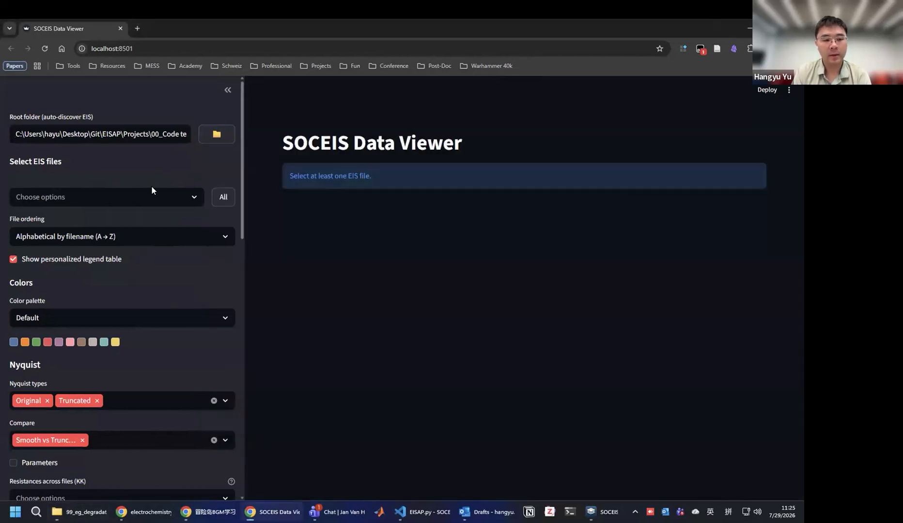
Step: Select all EIS files in the root folder and look through the plots generated for them
left_click(192, 204)
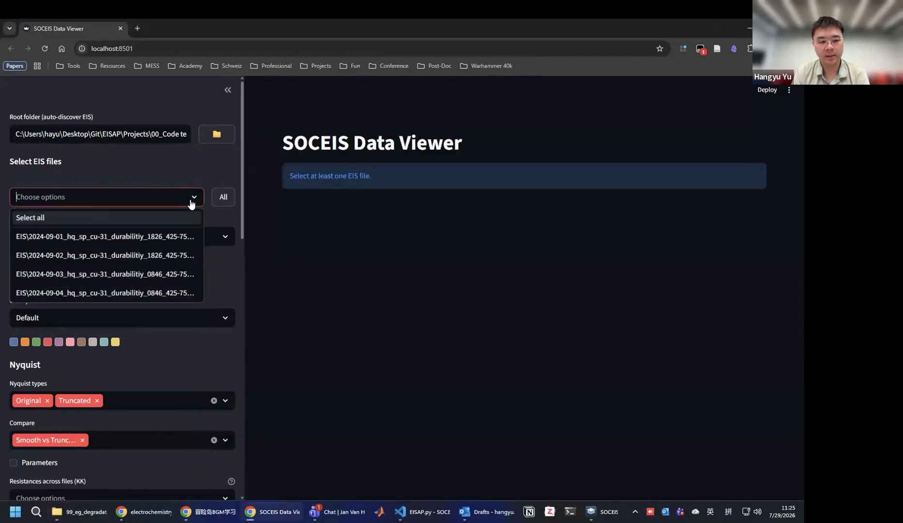
left_click(167, 217)
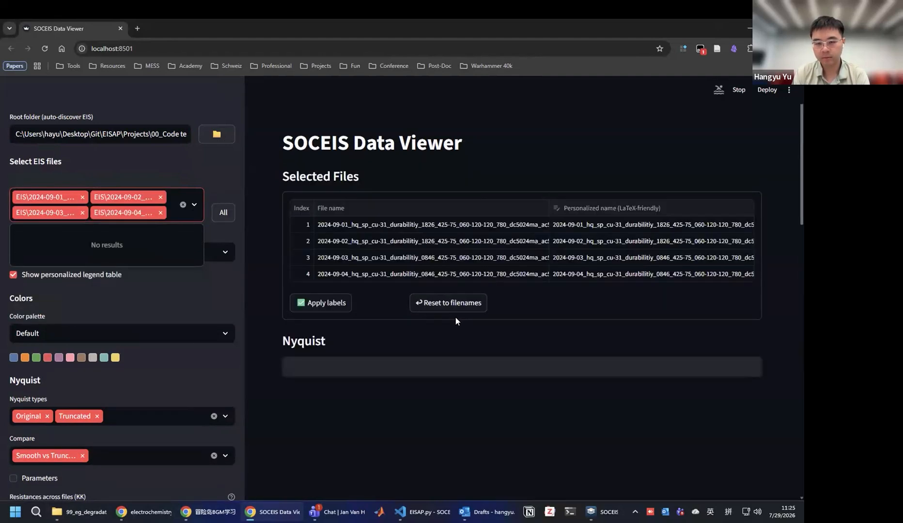
scroll(575, 307, "down", 5)
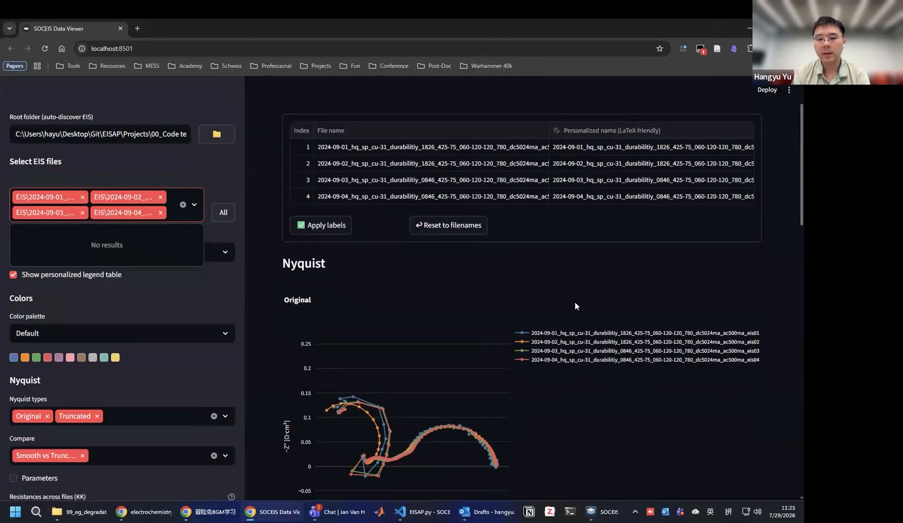
scroll(576, 307, "down", 15)
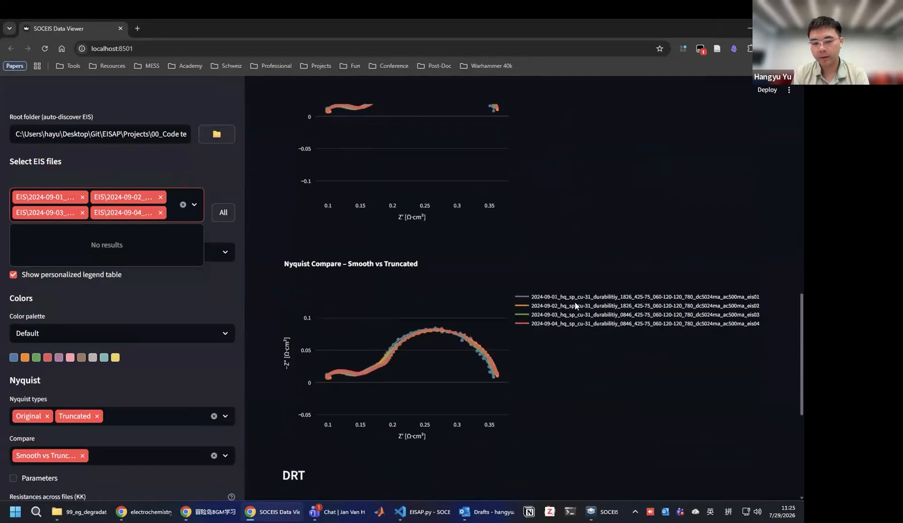
scroll(575, 304, "up", 20)
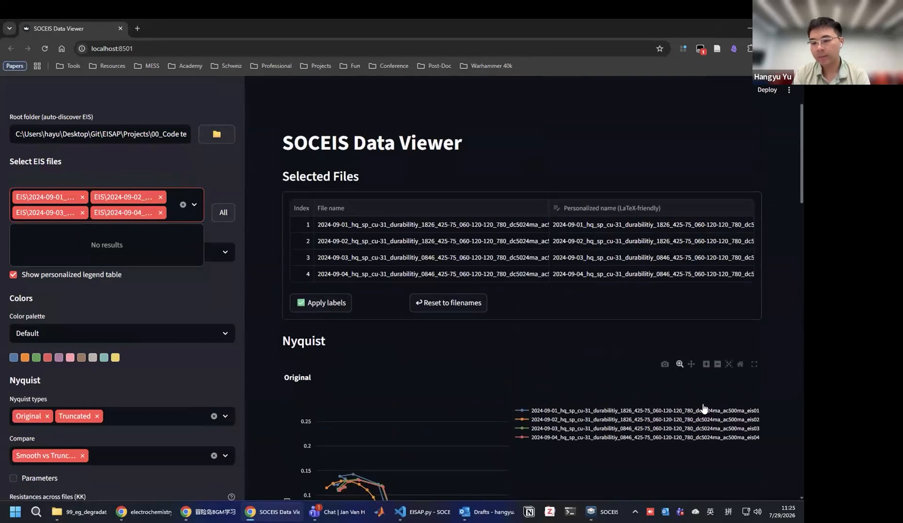
Step: Set the personalized names of the first and second selected files to 0 h and 24 h
double_click(613, 223)
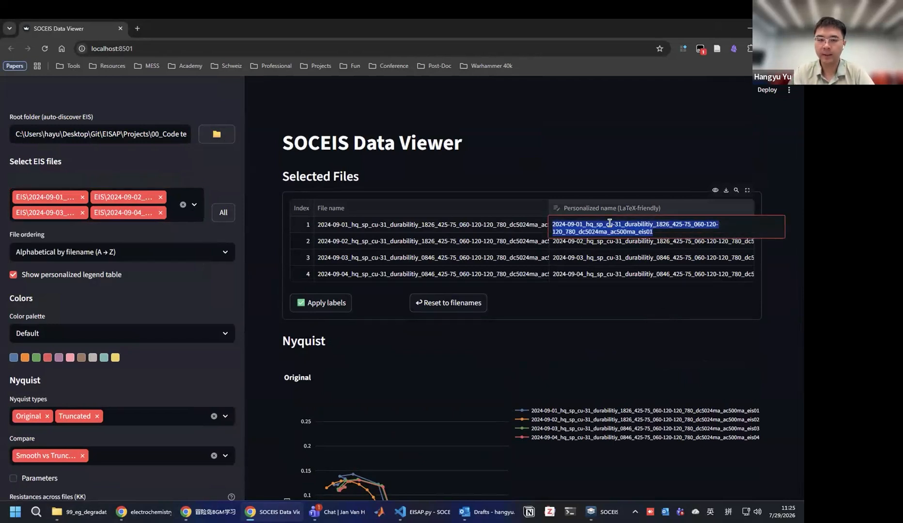
type("0 h")
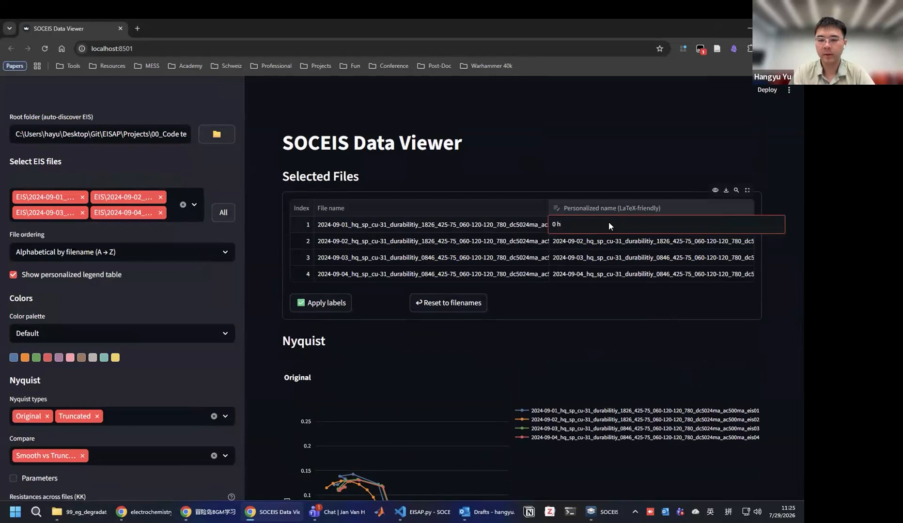
key("Return")
double_click(582, 238)
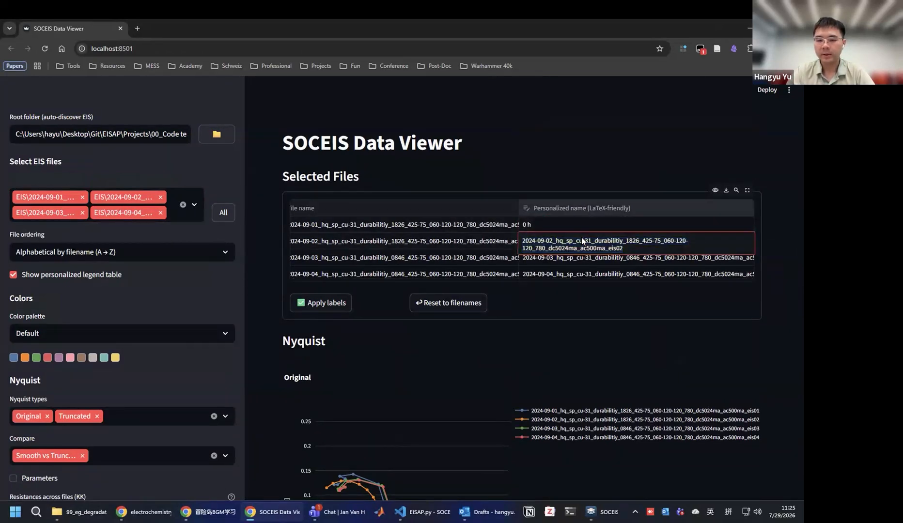
triple_click(577, 241)
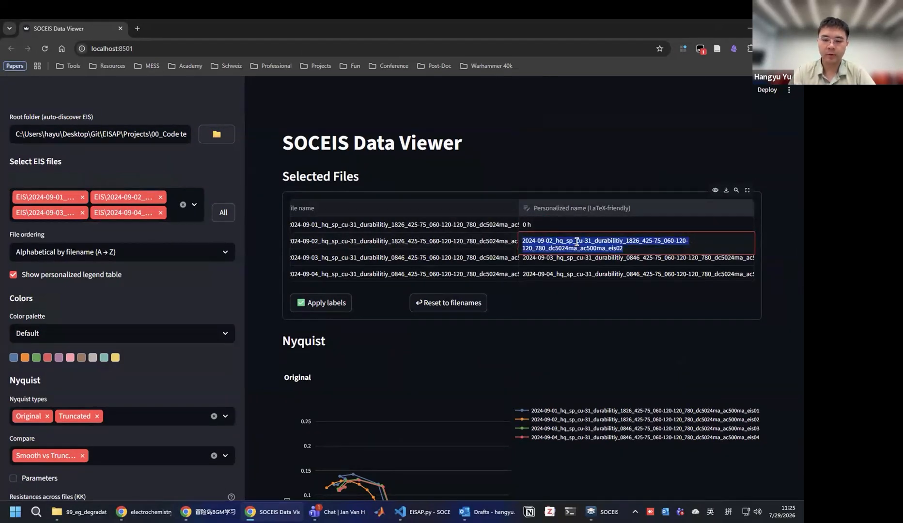
type("24 h")
key("Return")
Step: Set the personalized names of the third and fourth files to 48 h and 72 h and apply the labels
key("Return")
type("48 h")
key("Return")
key("Return")
type("72 h")
key("Return")
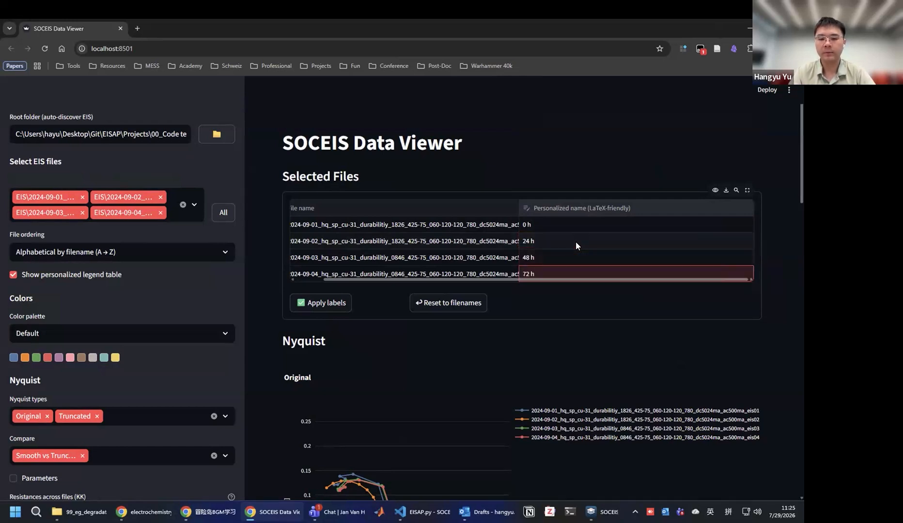
left_click(324, 303)
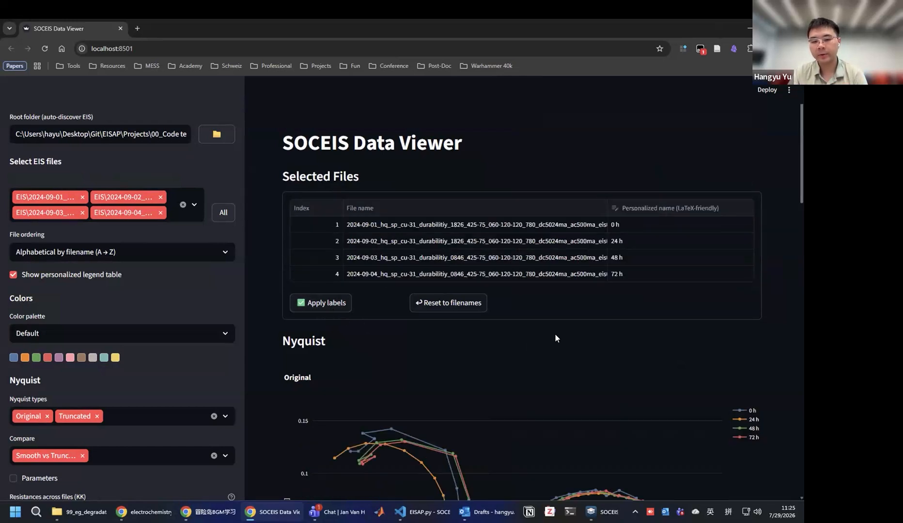
Step: Check the legend of the Original Nyquist plot and review the available file ordering options
scroll(556, 338, "down", 3)
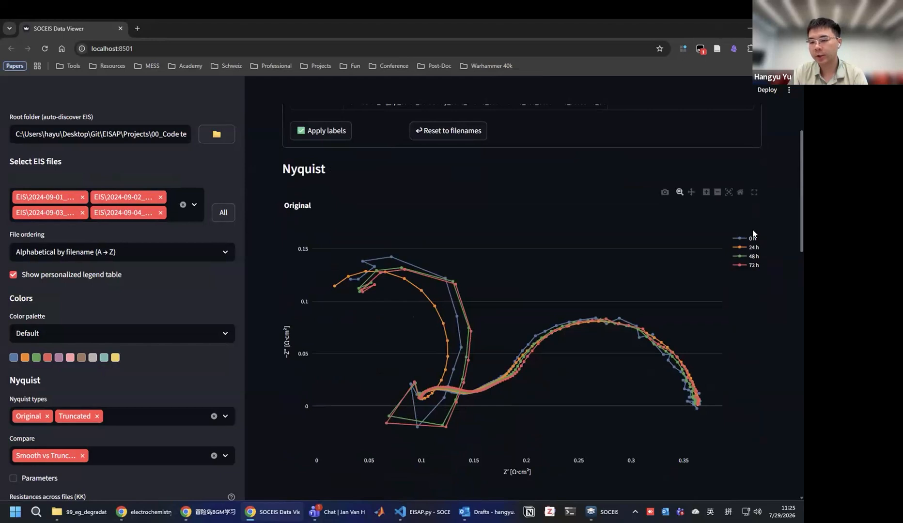
scroll(748, 287, "down", 1)
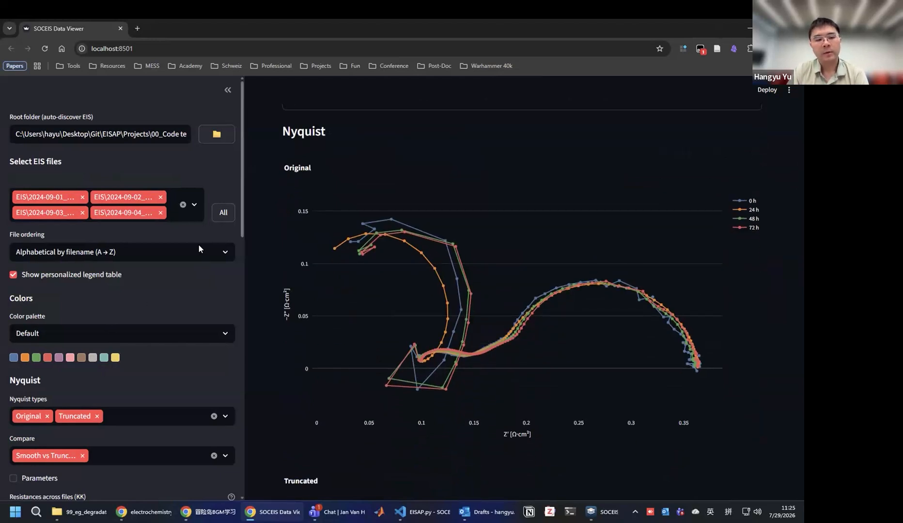
left_click(83, 249)
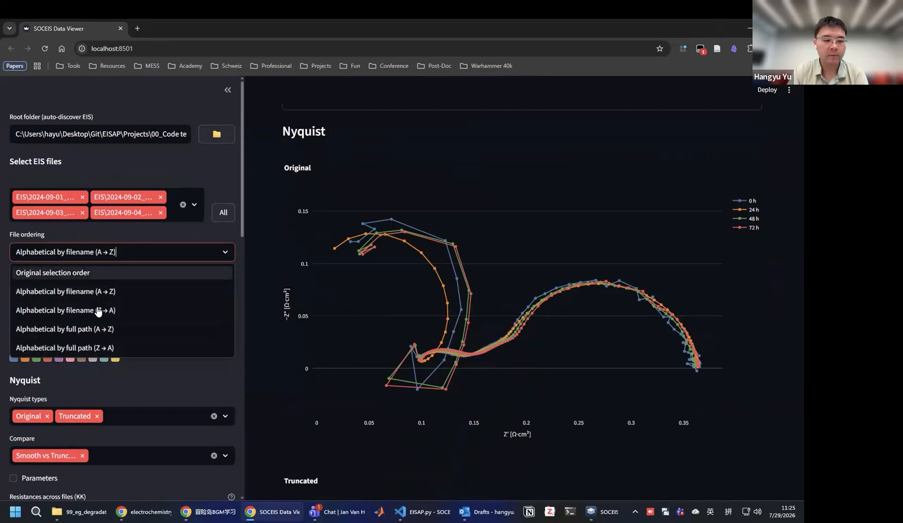
left_click(86, 257)
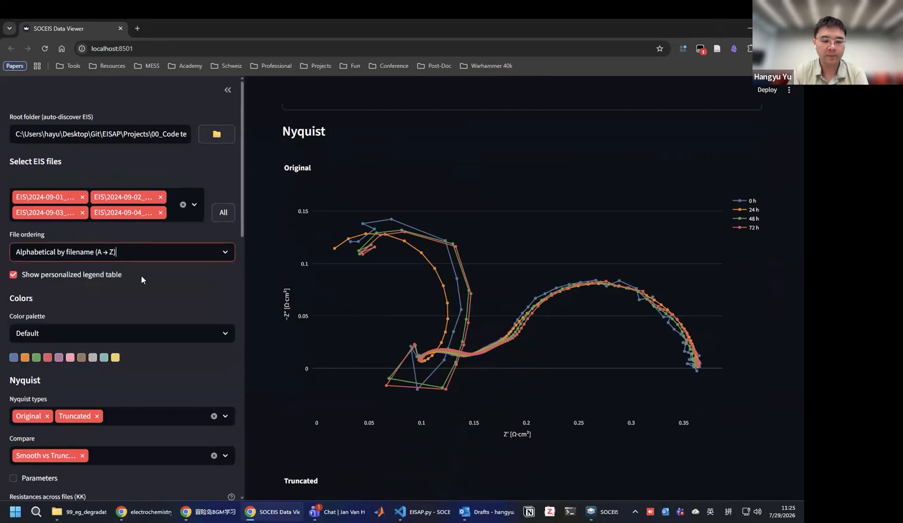
Step: Try the Viridis, Cividis and Plasma color palettes on the plots
scroll(141, 277, "down", 3)
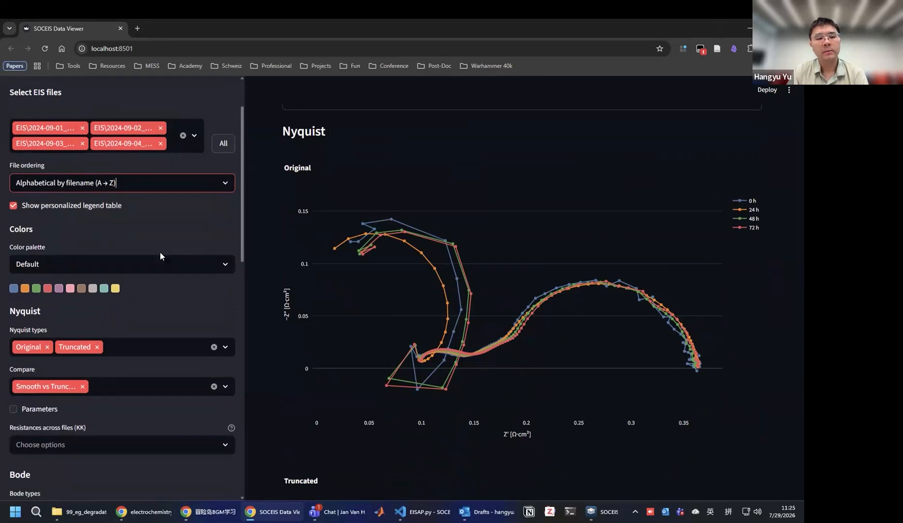
left_click(79, 264)
left_click(82, 304)
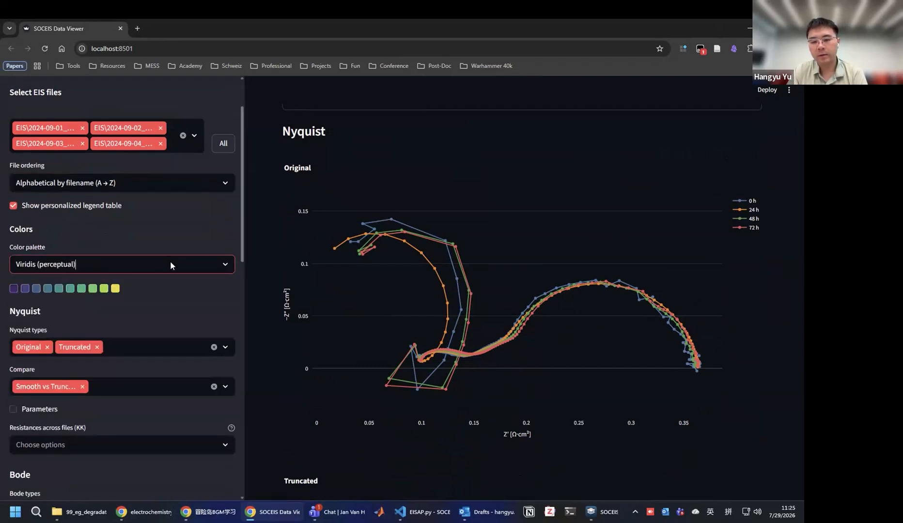
left_click(199, 264)
left_click(125, 321)
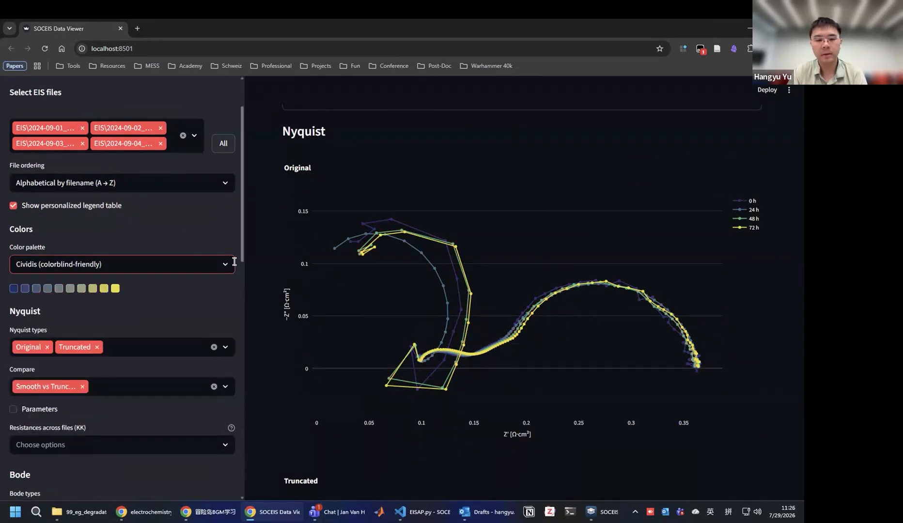
left_click(206, 258)
left_click(123, 343)
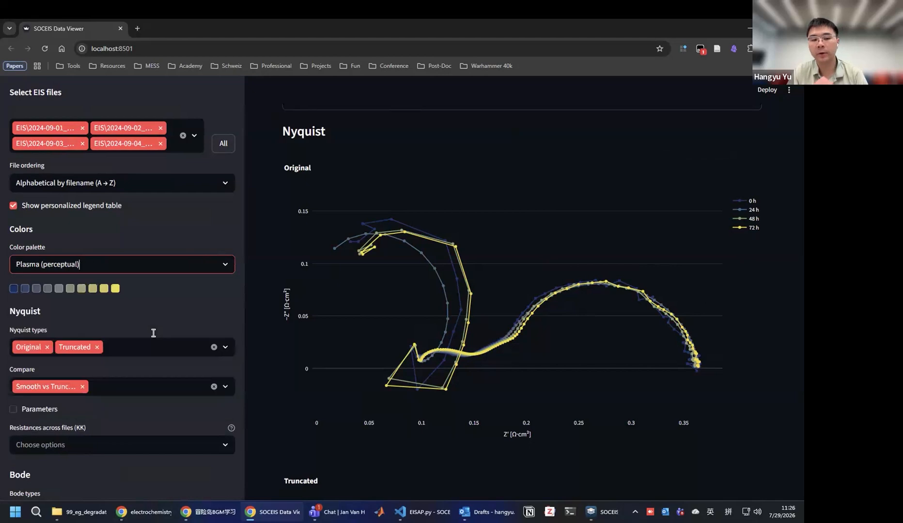
Step: Set the color palette to Viridis (perceptual) and compare the Original and Truncated Nyquist plots
left_click(219, 265)
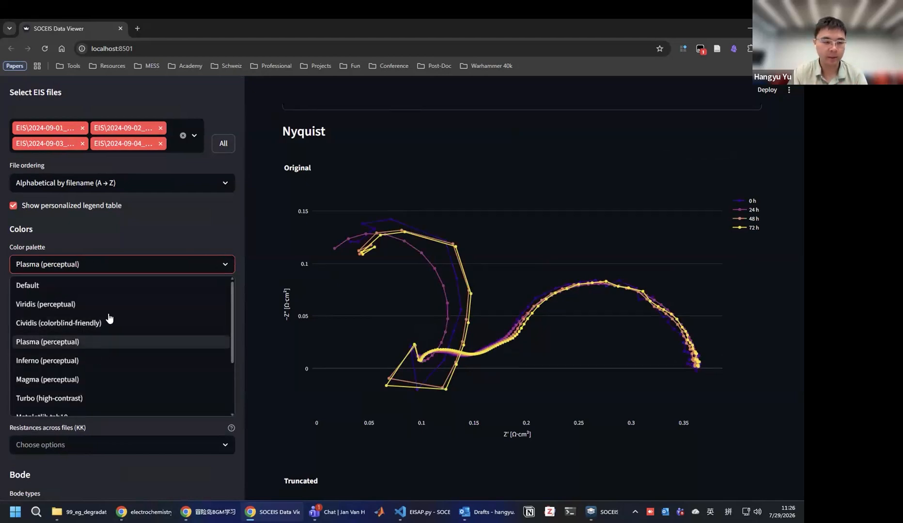
left_click(123, 306)
scroll(162, 302, "down", 2)
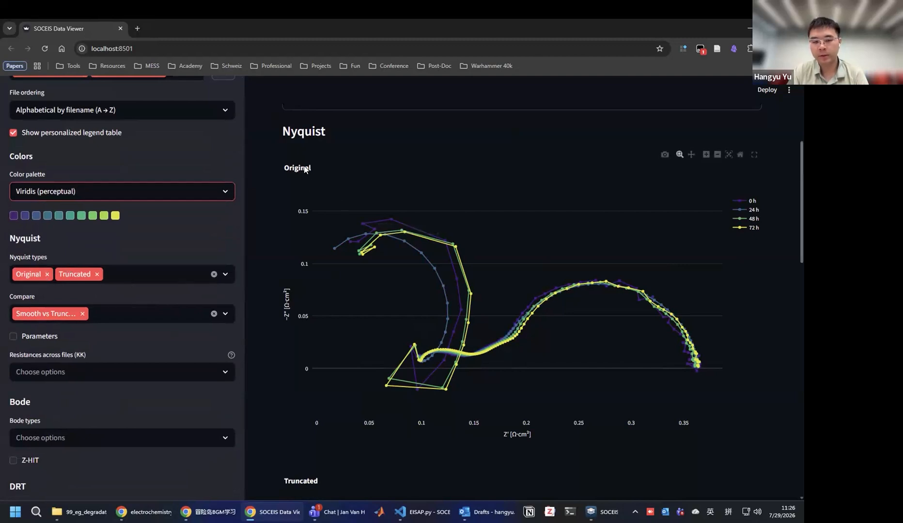
scroll(365, 302, "down", 5)
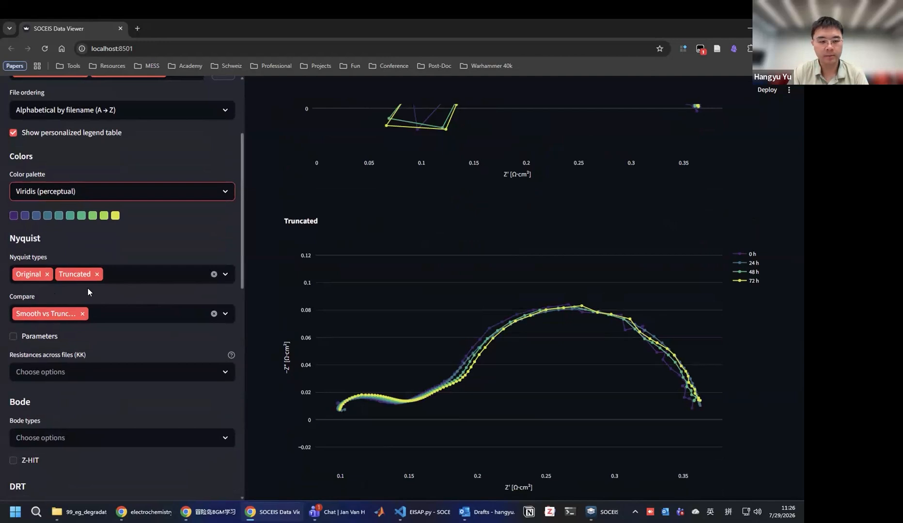
scroll(571, 318, "up", 6)
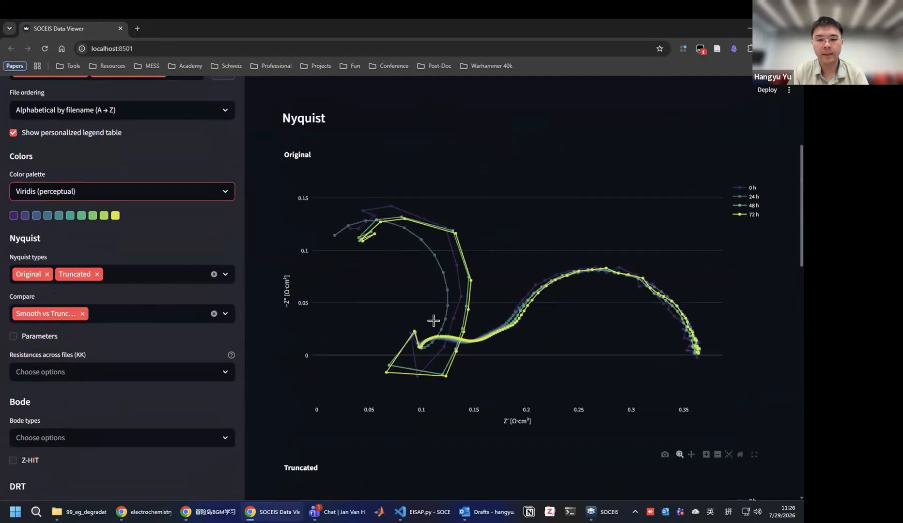
Step: Remove all selected Nyquist types, the Smooth vs Truncated comparison and the selected DRT type from the plot settings
left_click(47, 273)
left_click(53, 274)
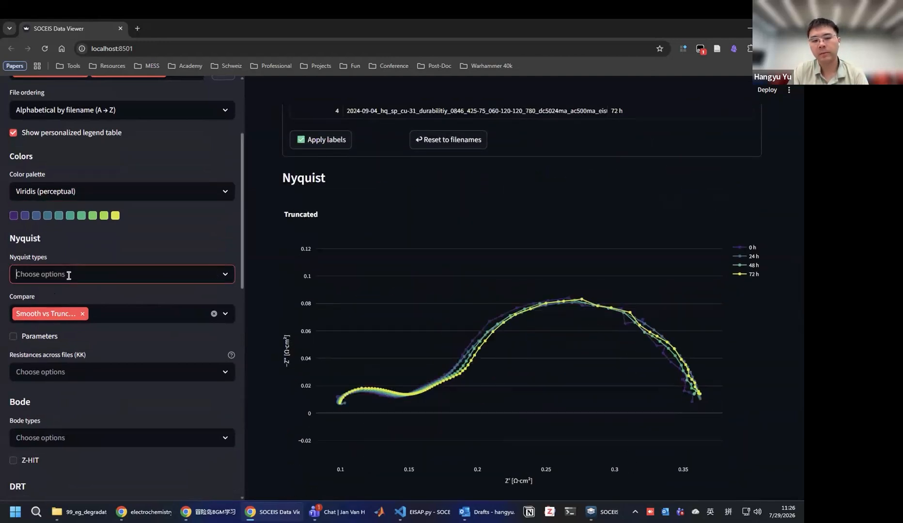
left_click(82, 314)
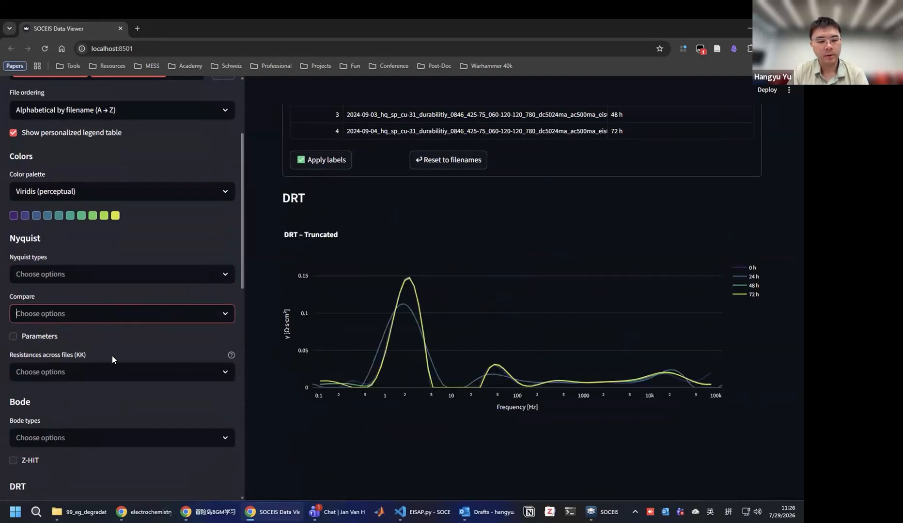
scroll(112, 355, "down", 5)
left_click(55, 276)
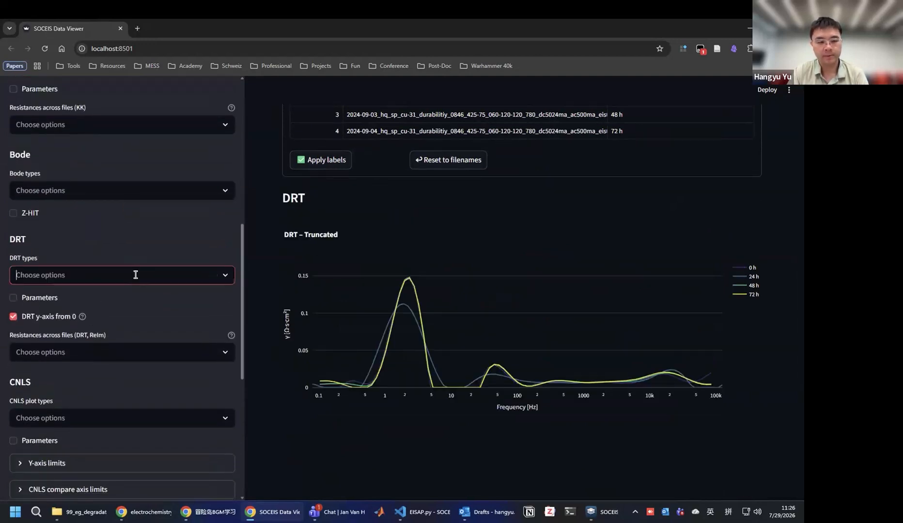
Step: Add Original to the Nyquist types so only that Nyquist plot is drawn
scroll(135, 274, "up", 6)
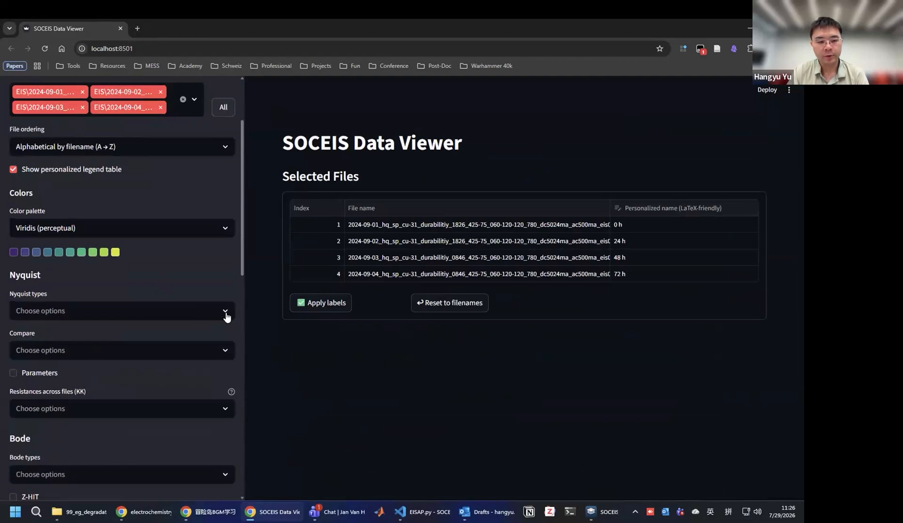
left_click(226, 316)
scroll(118, 401, "down", 1)
scroll(118, 383, "up", 1)
left_click(83, 350)
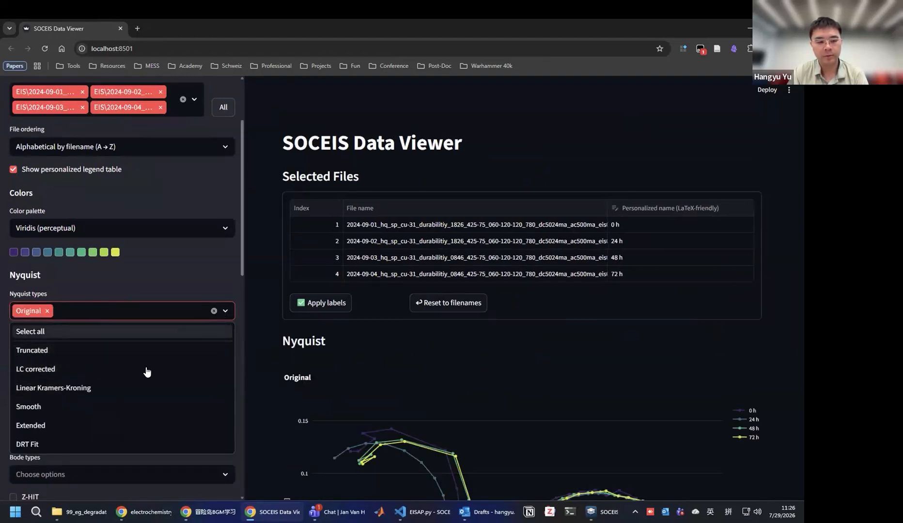
Step: Add Smooth, DRT Fit and Extended to the Nyquist types, reorder Original to come last, and review the four plots
left_click(89, 408)
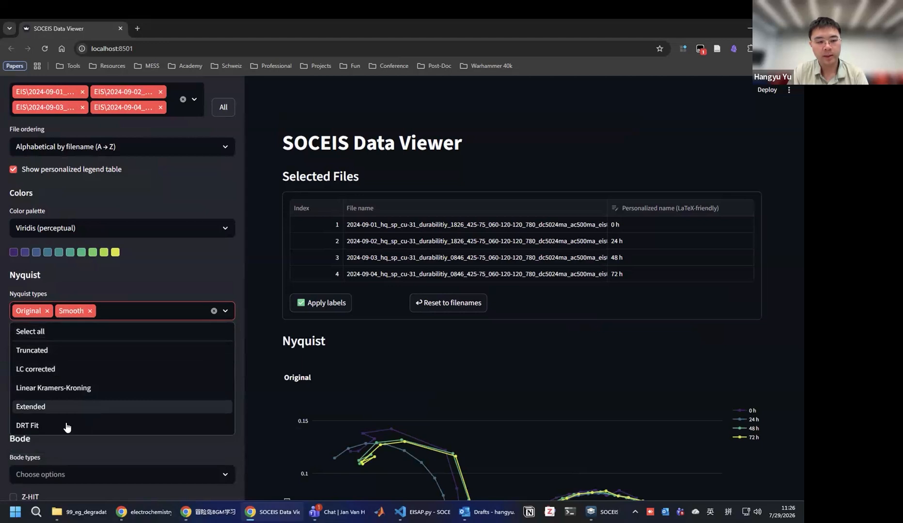
left_click(65, 425)
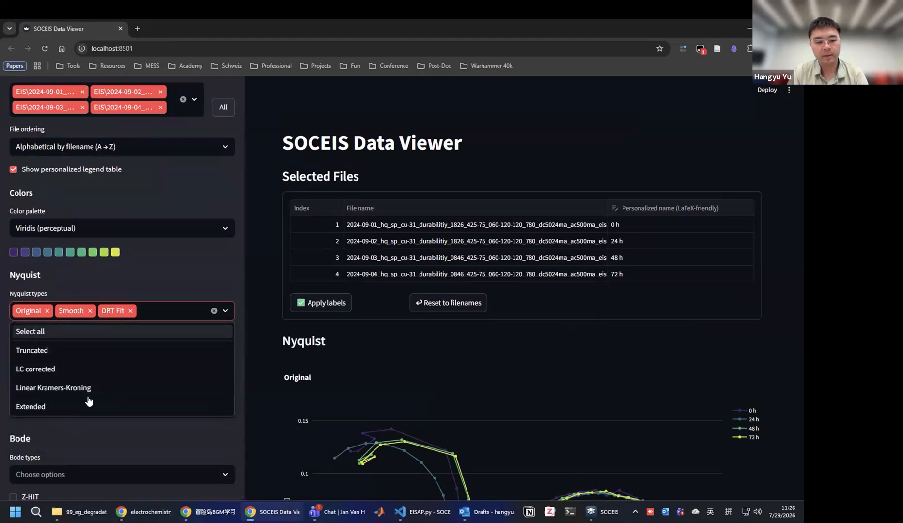
left_click(48, 412)
left_click(47, 311)
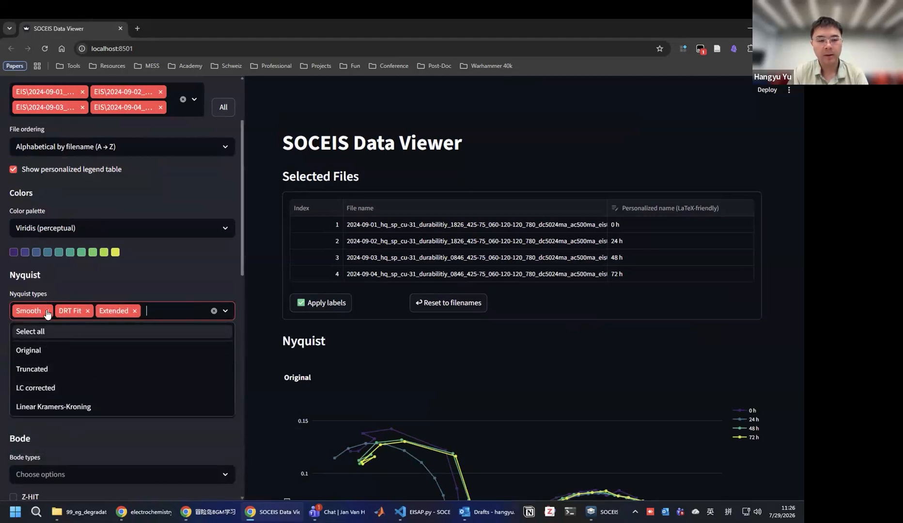
left_click(54, 357)
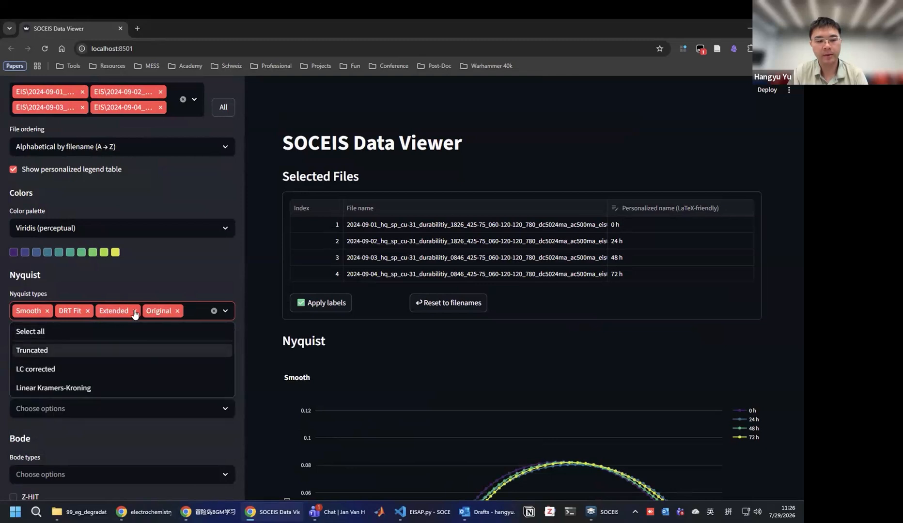
left_click(316, 304)
scroll(436, 307, "down", 3)
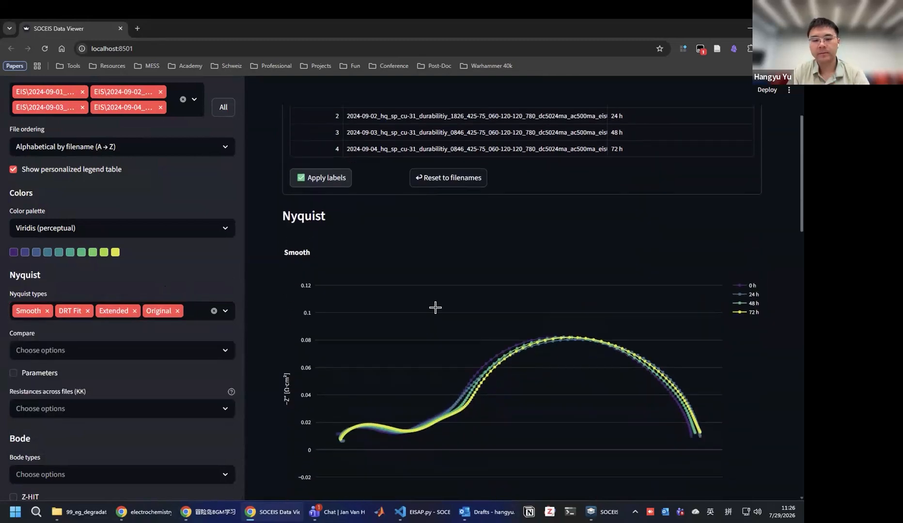
scroll(503, 341, "down", 2)
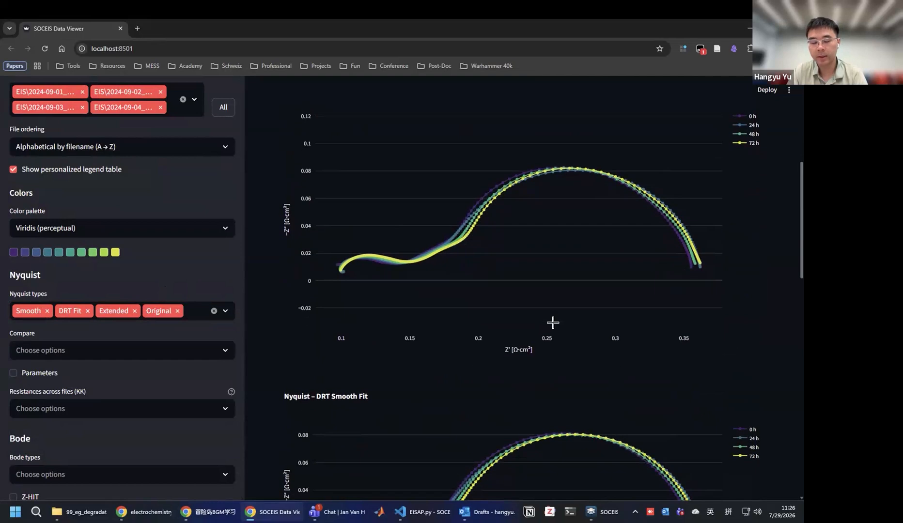
scroll(553, 322, "down", 10)
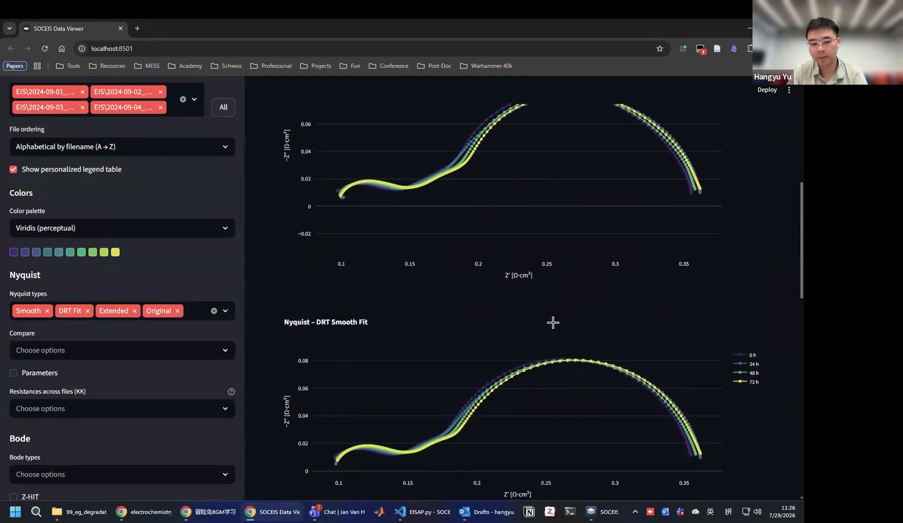
scroll(553, 323, "down", 7)
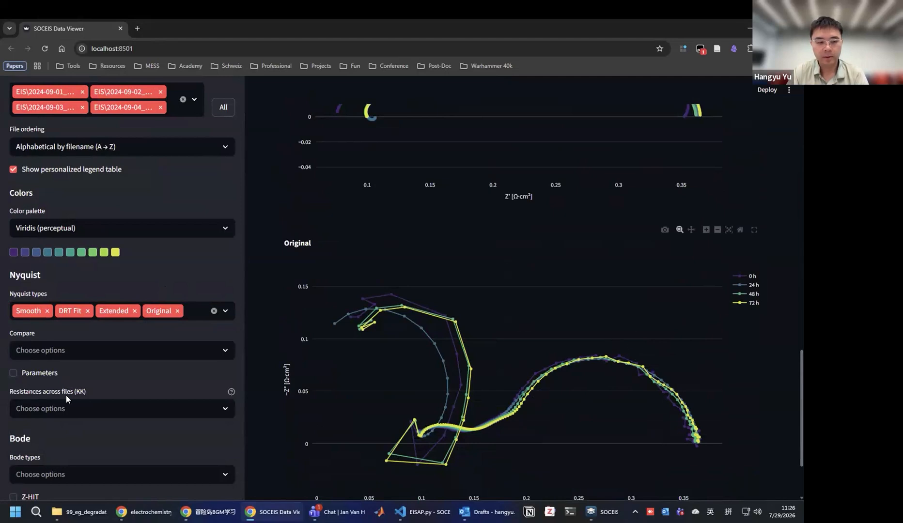
Step: Add the Nyquist comparisons Truncated vs Original, Smooth vs Truncated, DRT Fit vs Truncated and CNLS Fit vs Truncated
scroll(65, 395, "down", 2)
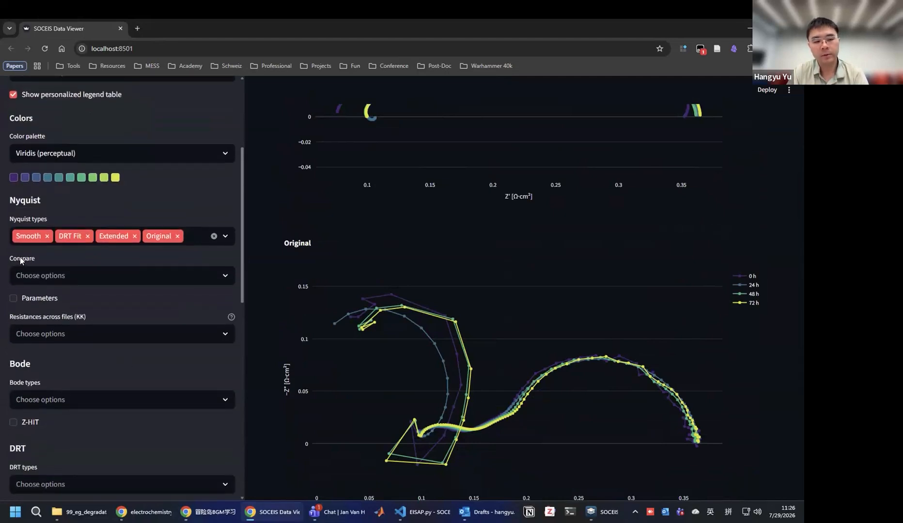
left_click(80, 271)
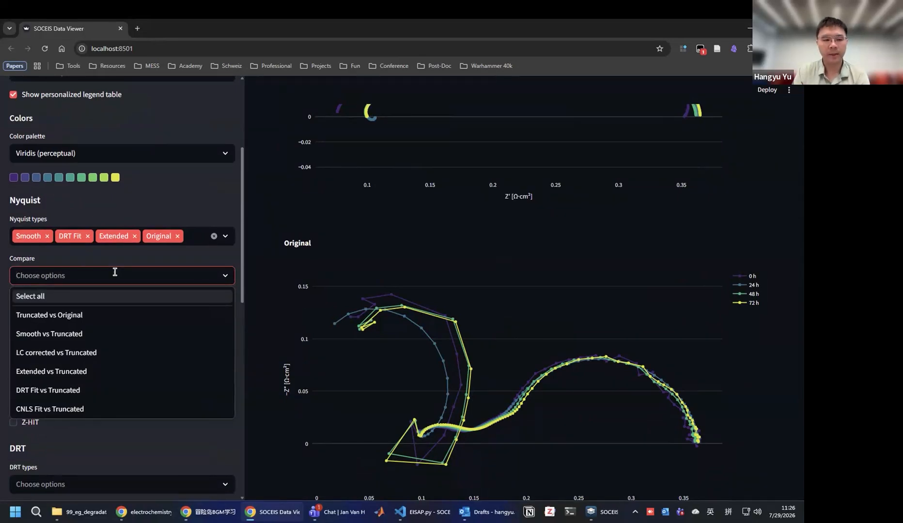
left_click(50, 319)
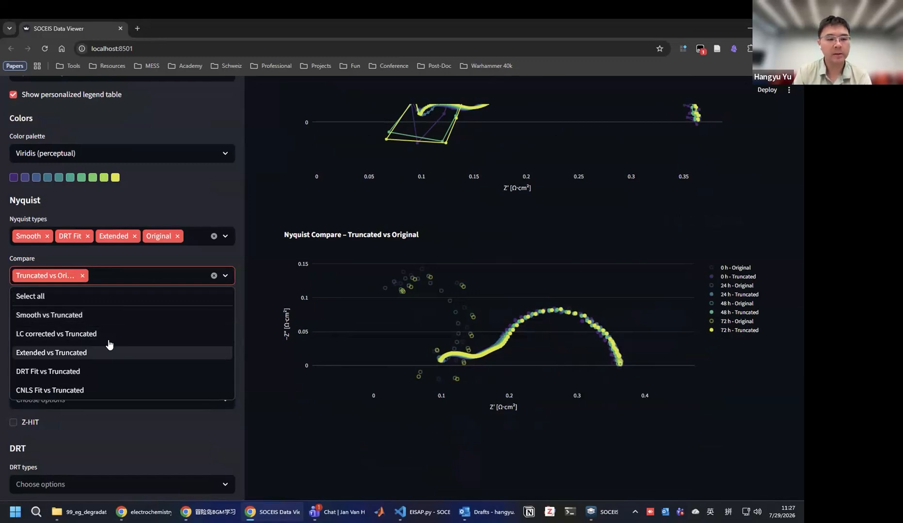
left_click(79, 316)
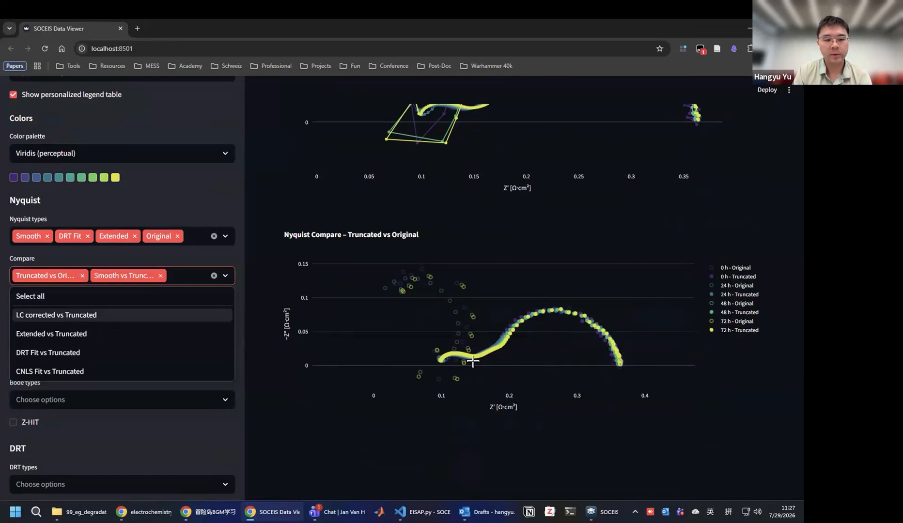
scroll(473, 362, "down", 5)
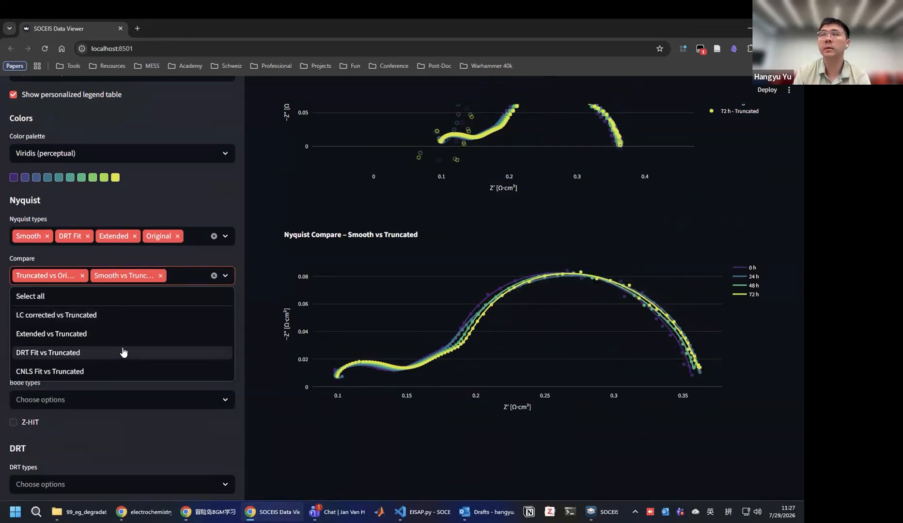
left_click(61, 355)
scroll(403, 332, "down", 5)
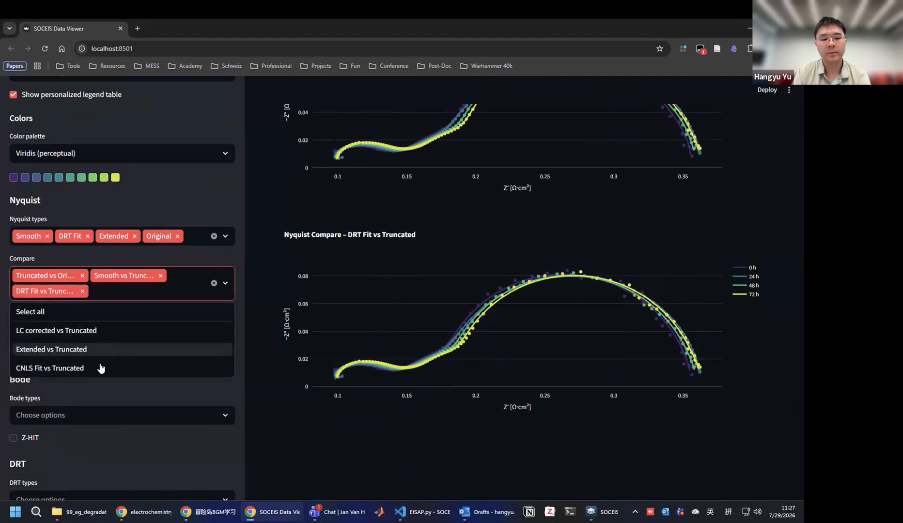
left_click(69, 370)
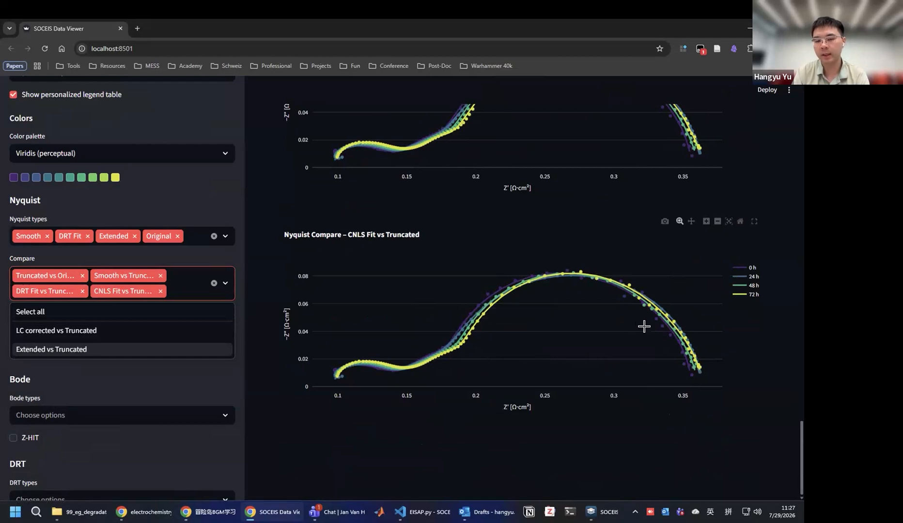
left_click(126, 379)
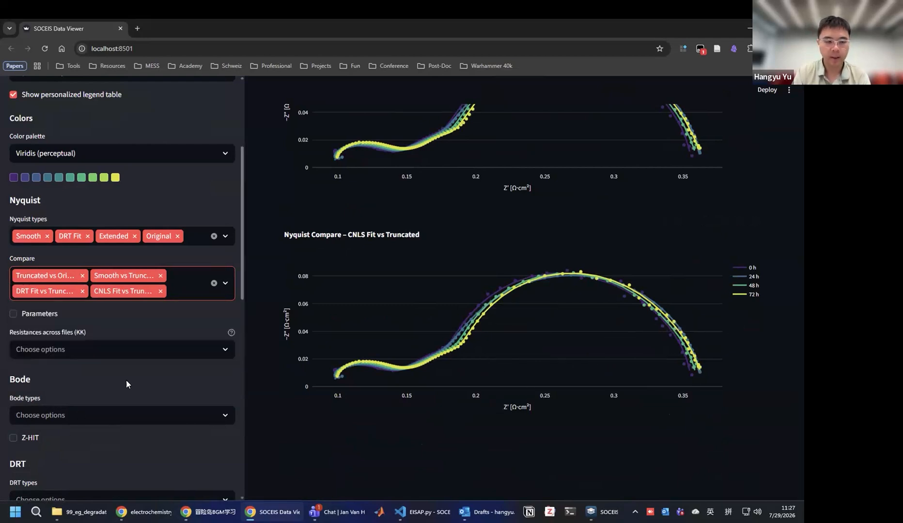
Step: Add R_ohm, R_pol and ASR to the KK resistances across files and review their trend plots
scroll(152, 373, "down", 1)
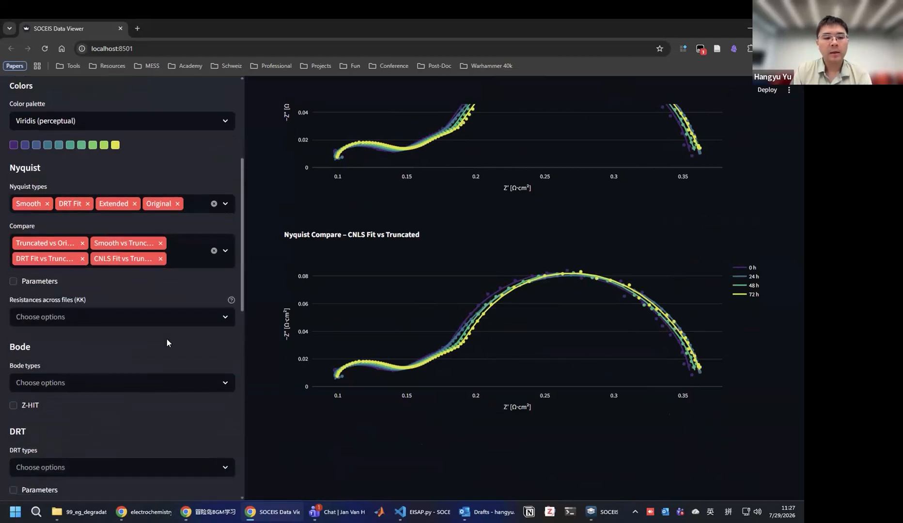
left_click(138, 323)
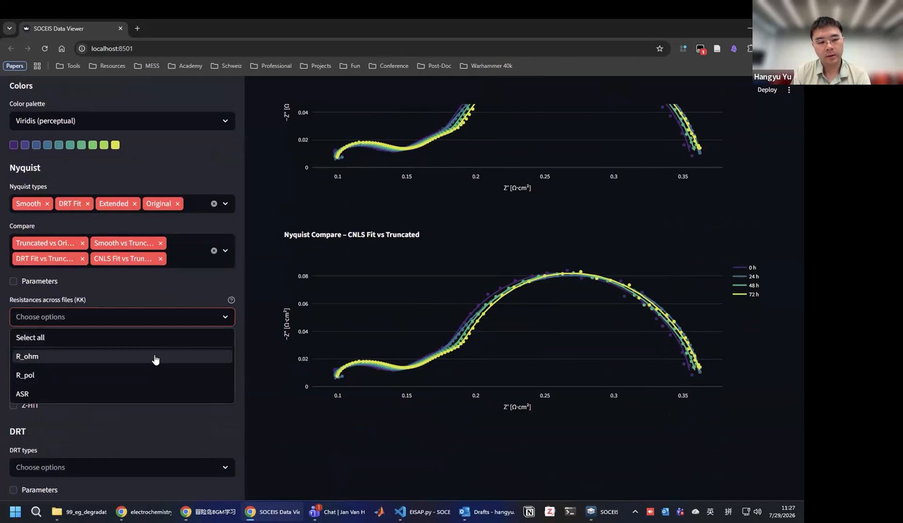
left_click(155, 358)
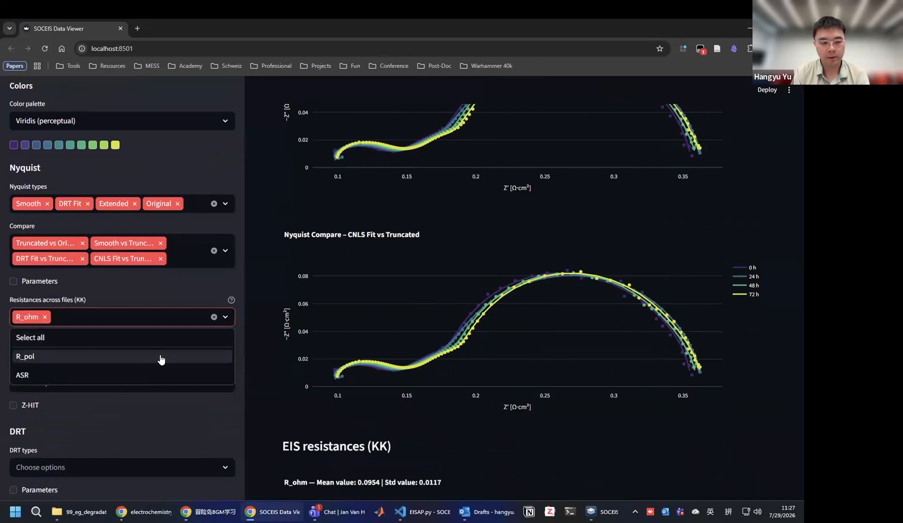
scroll(383, 379, "down", 6)
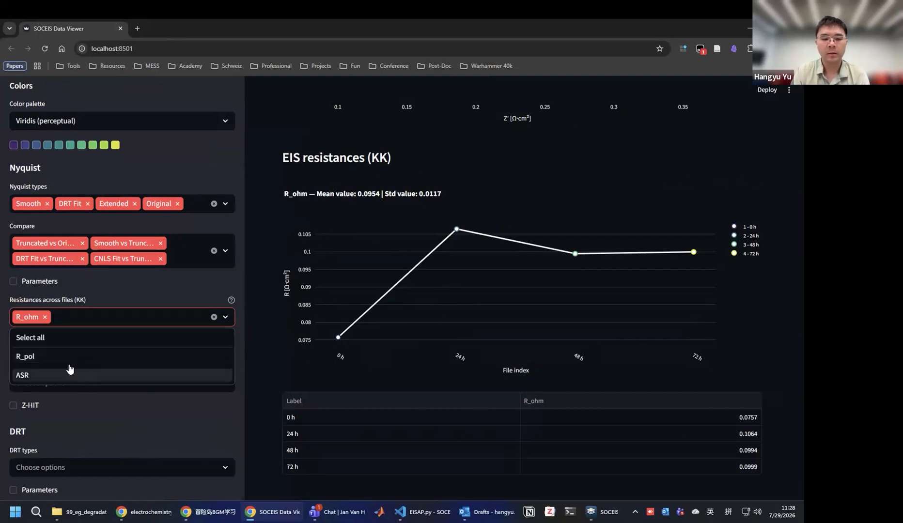
left_click(46, 356)
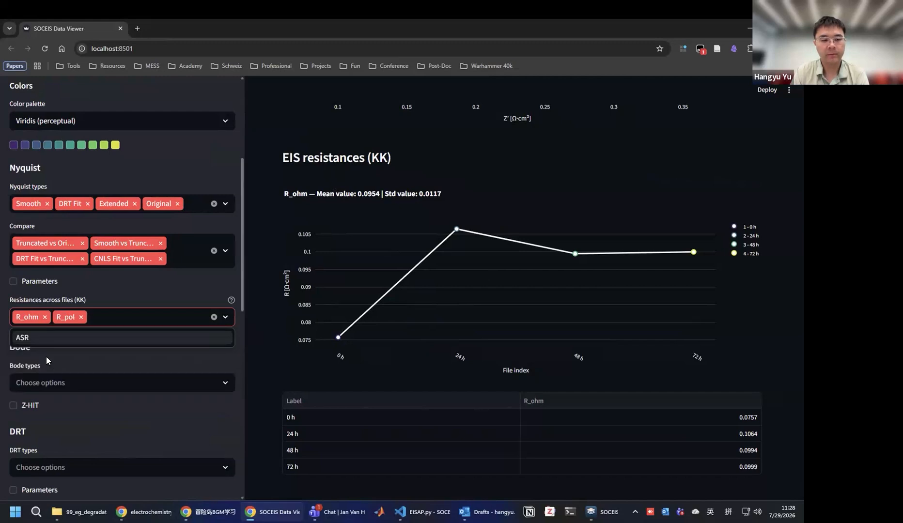
left_click(46, 338)
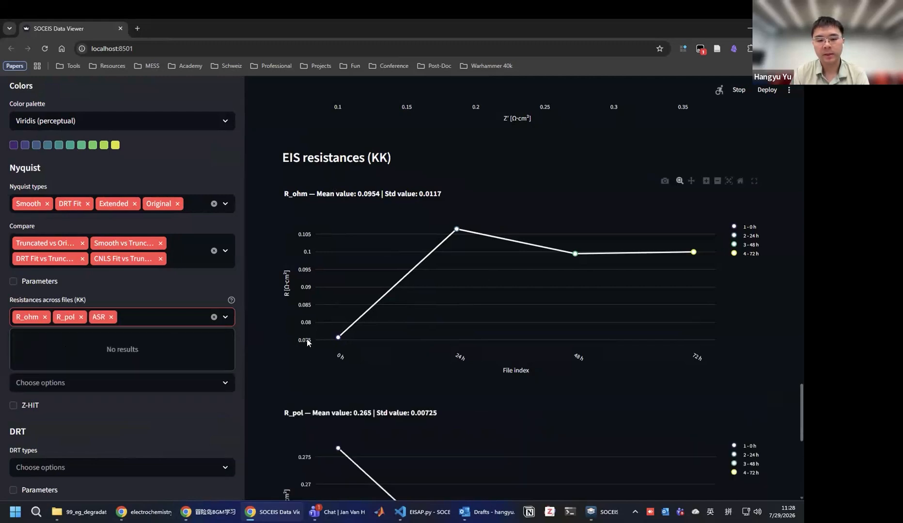
scroll(307, 338, "down", 8)
scroll(320, 333, "up", 2)
scroll(359, 291, "up", 2)
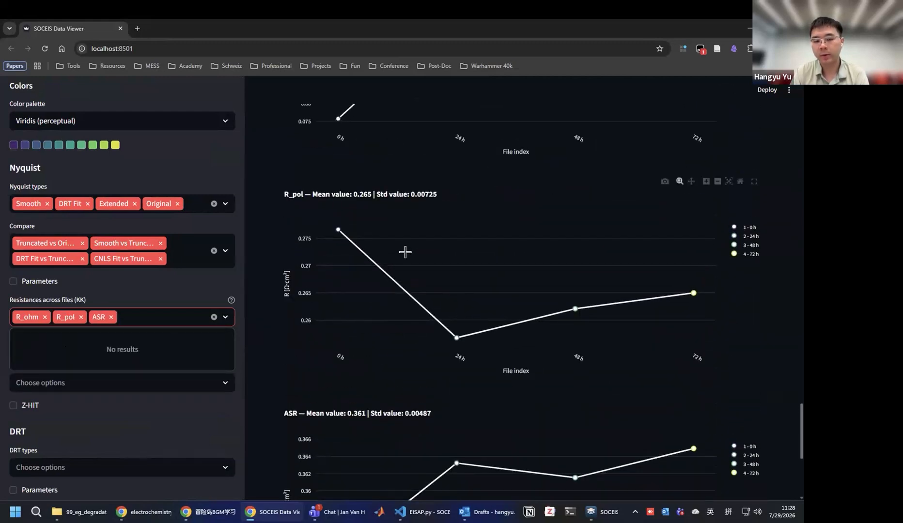
scroll(447, 298, "down", 3)
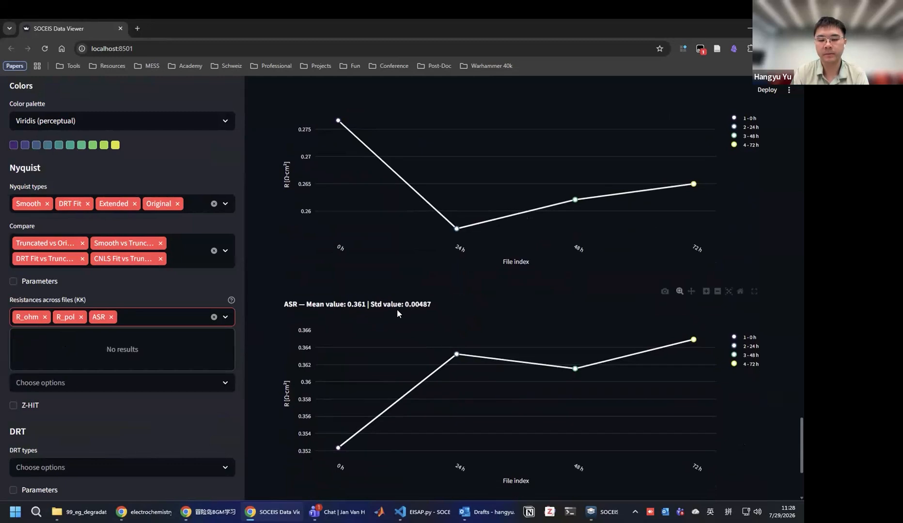
left_click(137, 436)
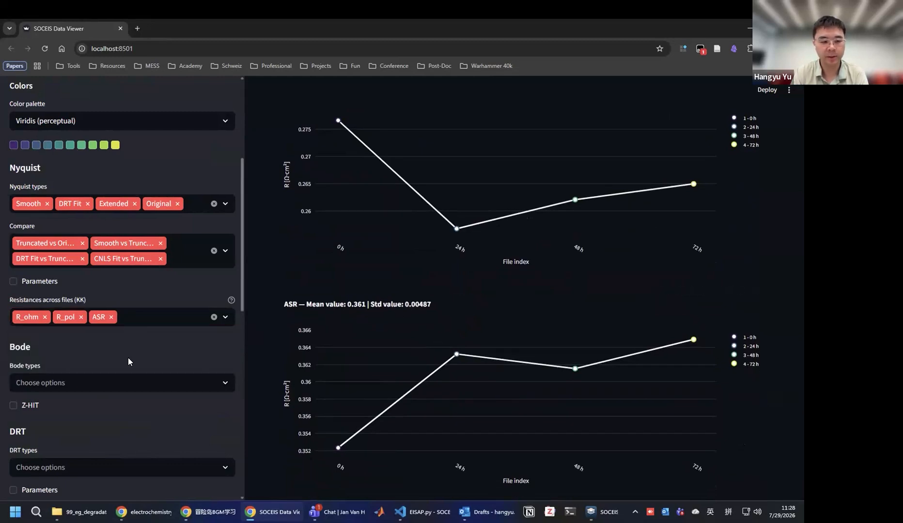
Step: Add Original to the Bode types and review the real and imaginary impedance plots against frequency
scroll(128, 360, "down", 1)
left_click(171, 330)
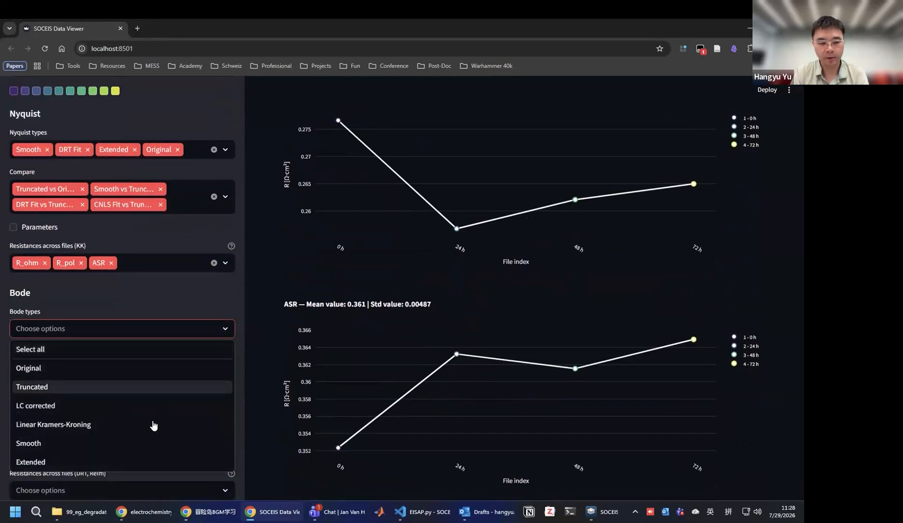
left_click(116, 370)
scroll(362, 378, "down", 7)
scroll(607, 392, "down", 2)
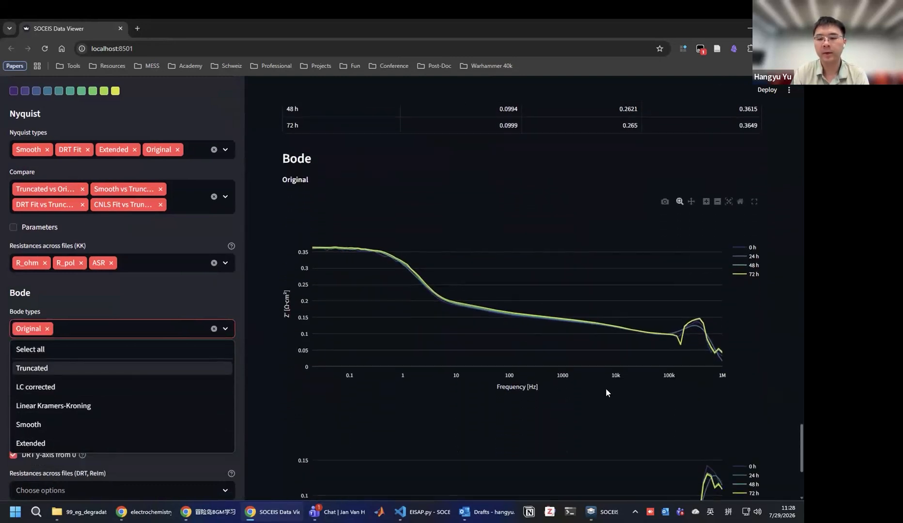
scroll(622, 390, "down", 4)
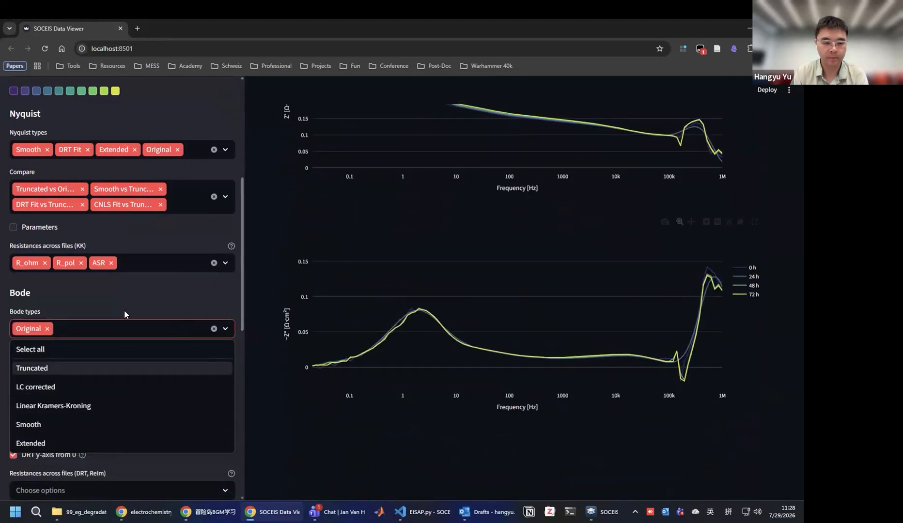
left_click(153, 319)
Step: Add Truncated, Smooth and RBF Smooth to the DRT types and review the DRT plots
scroll(158, 319, "down", 2)
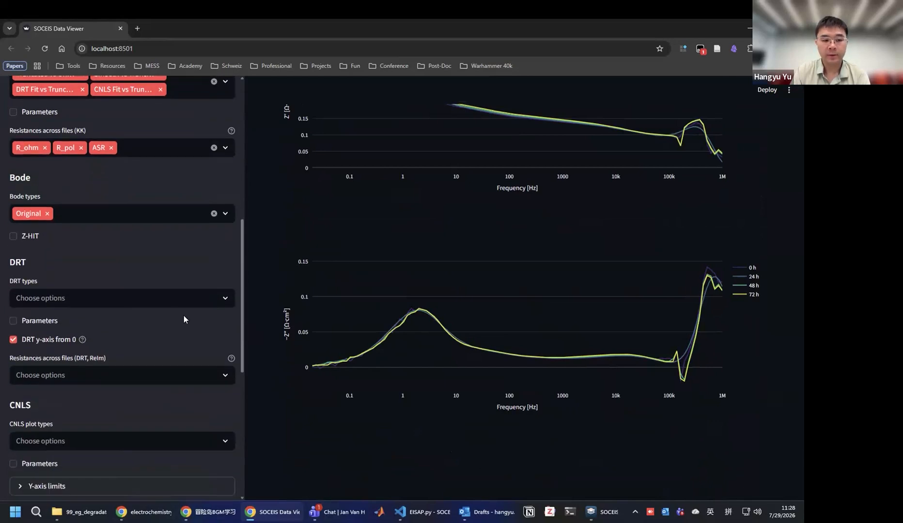
left_click(165, 306)
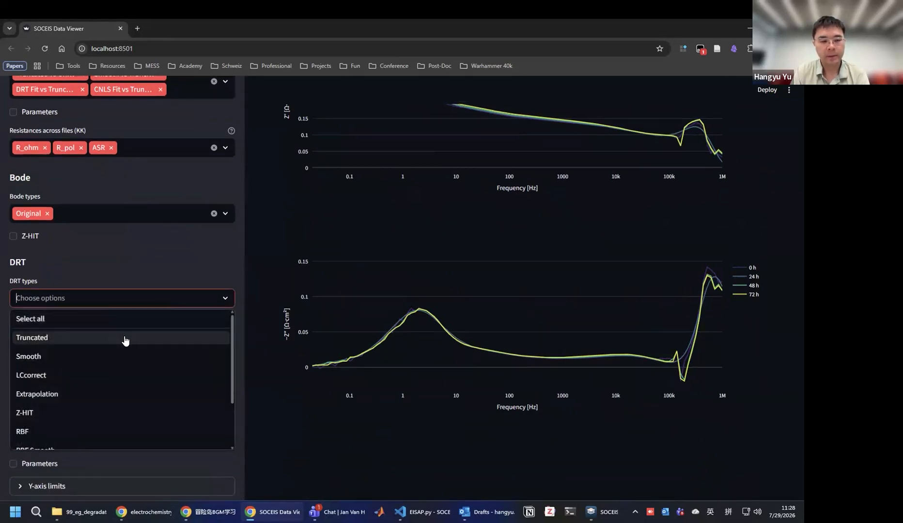
left_click(125, 340)
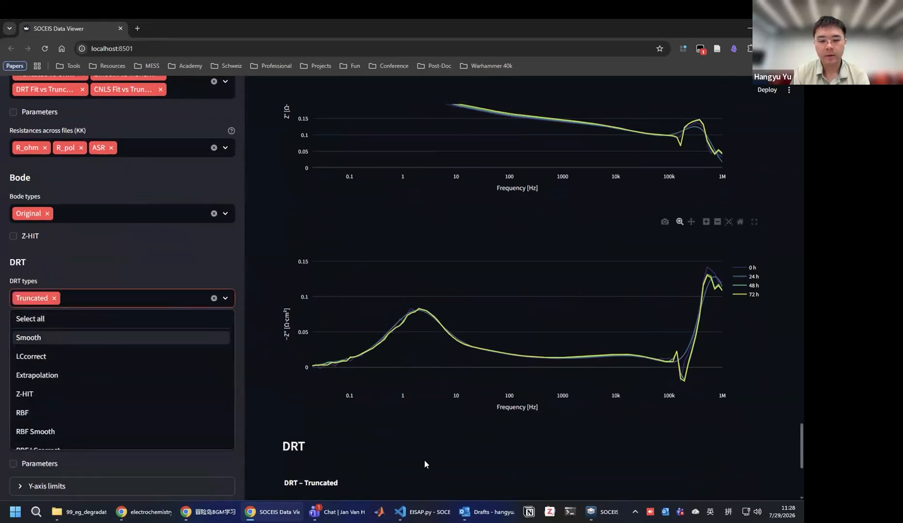
scroll(424, 459, "down", 5)
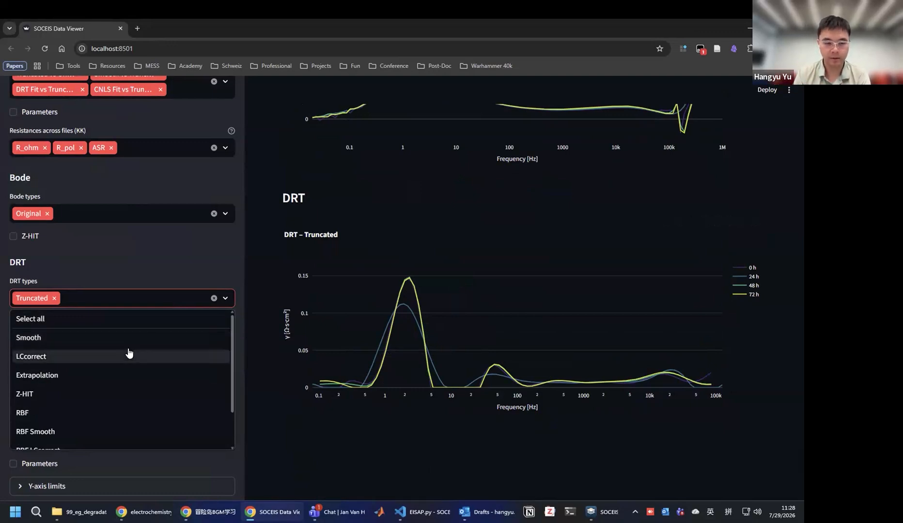
left_click(95, 345)
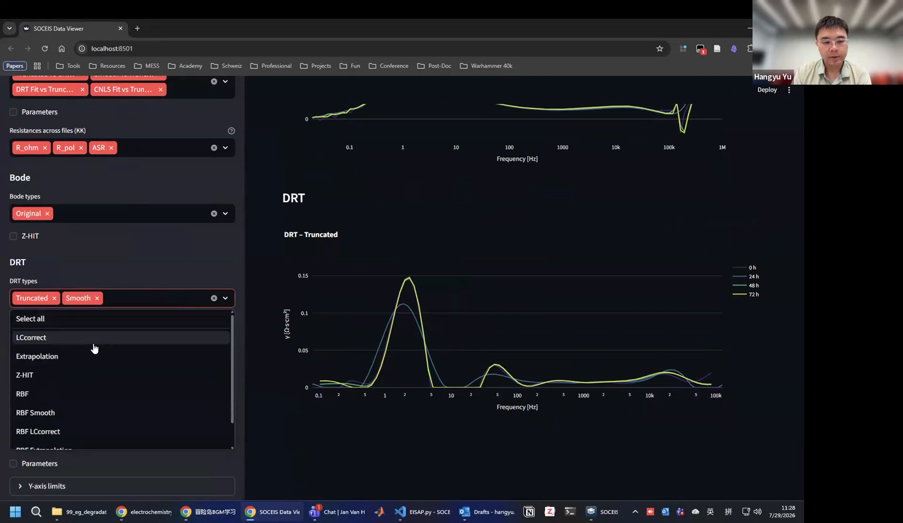
scroll(116, 421, "down", 1)
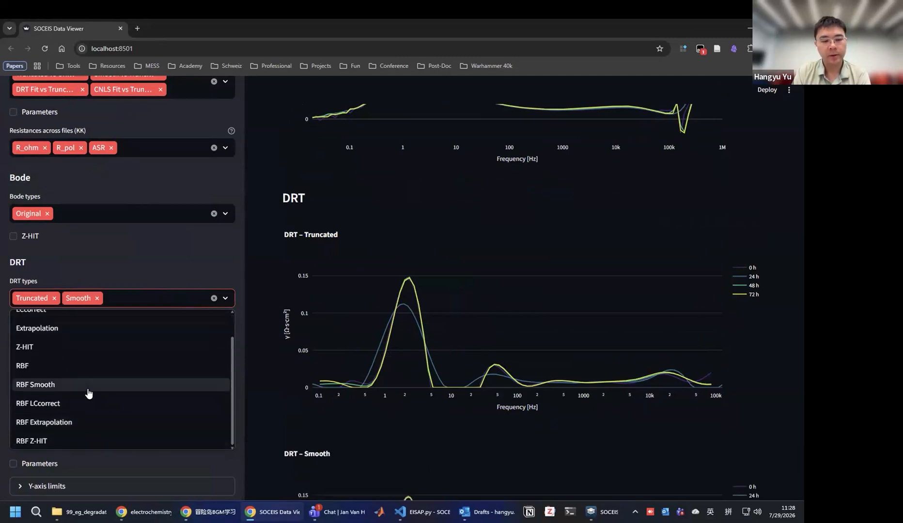
left_click(90, 386)
scroll(445, 327, "down", 2)
scroll(446, 326, "down", 7)
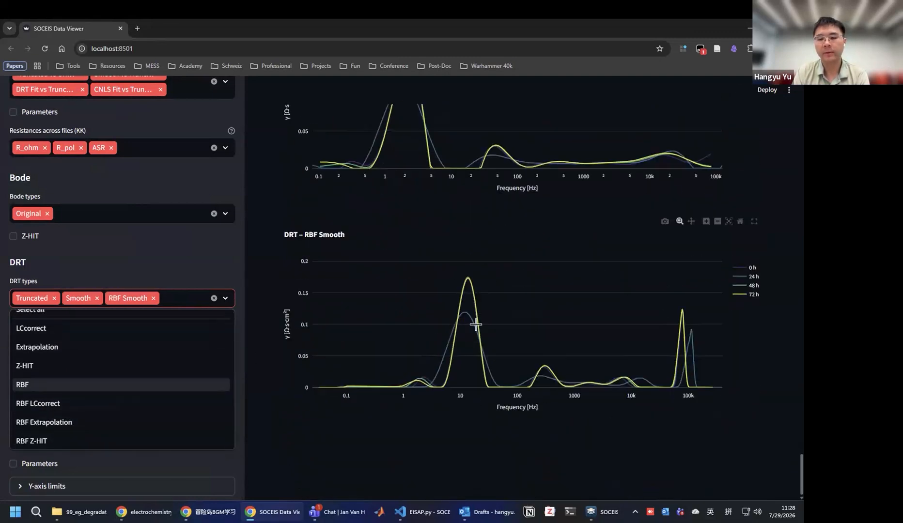
Step: Add R_ohm, R_pol and ASR to the DRT resistances across files and review their trend plots
left_click(175, 269)
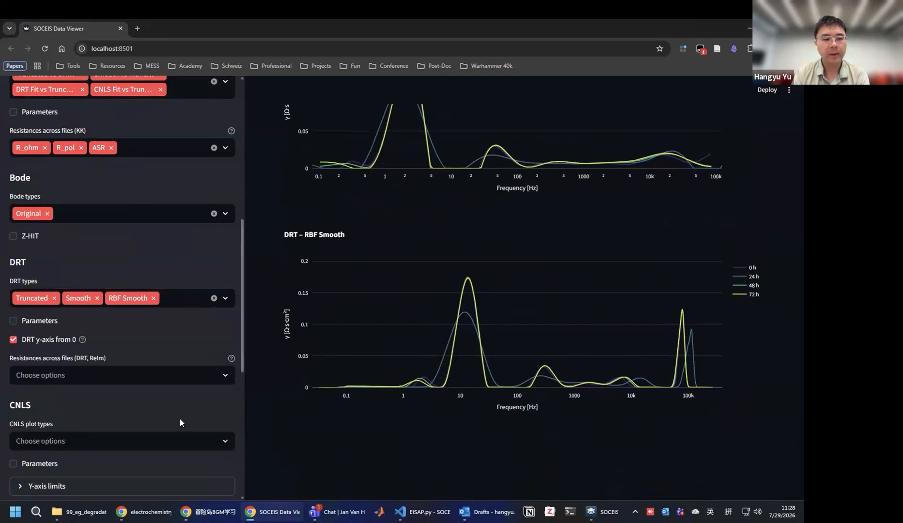
scroll(180, 419, "down", 2)
left_click(108, 302)
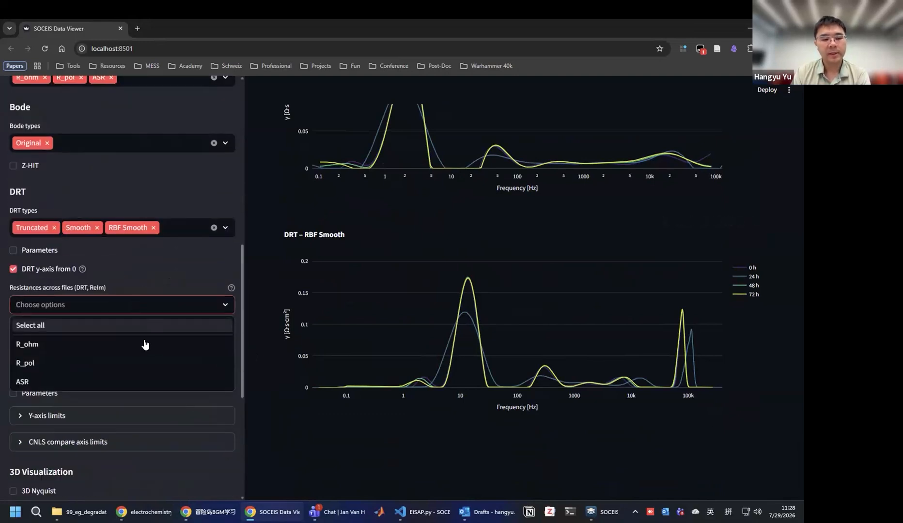
left_click(40, 345)
left_click(48, 346)
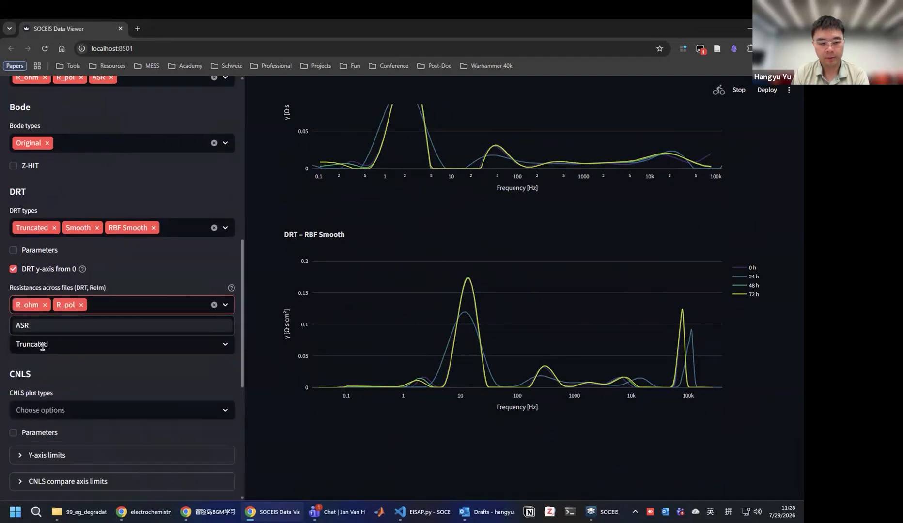
left_click(120, 327)
scroll(465, 364, "down", 4)
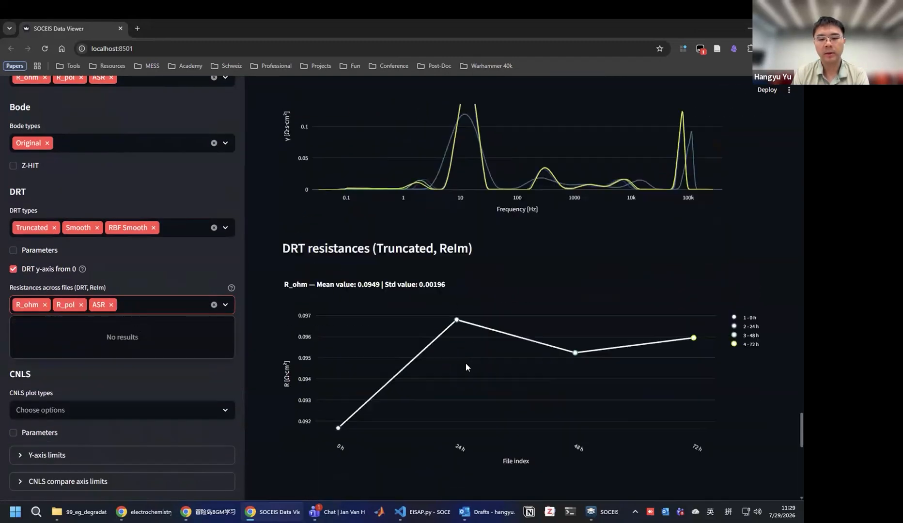
scroll(467, 367, "down", 1)
scroll(413, 304, "down", 3)
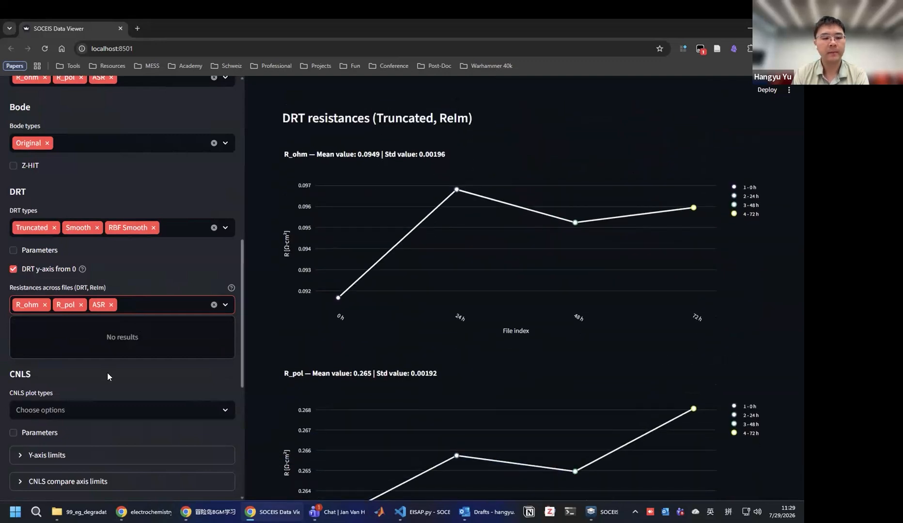
Step: Add Heatmap, Line plots and CNLS compare to the CNLS plot types and review the equivalent circuit model and heatmaps
left_click(127, 372)
scroll(141, 339, "down", 2)
left_click(143, 349)
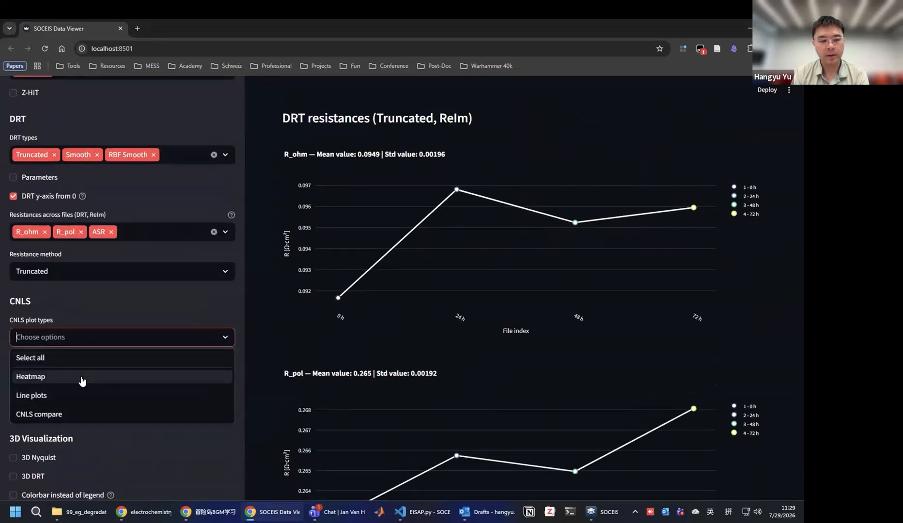
left_click(57, 358)
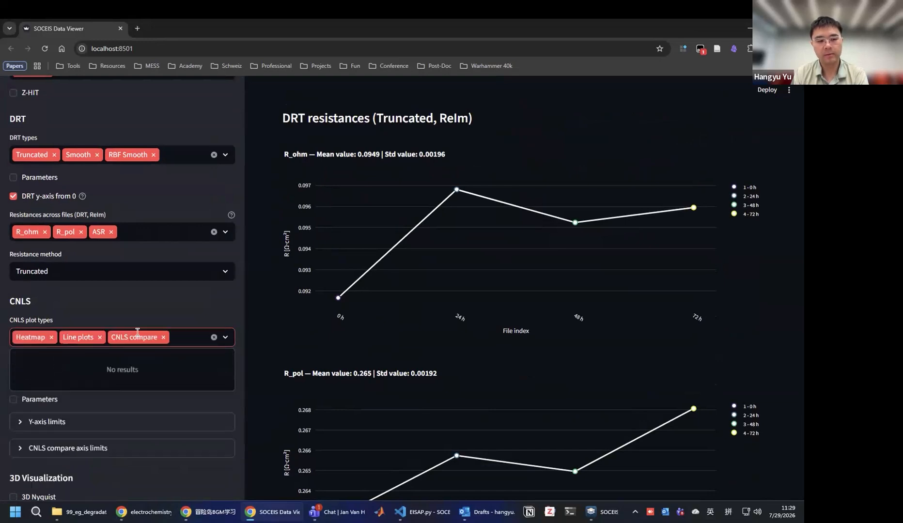
left_click(180, 305)
scroll(407, 305, "down", 12)
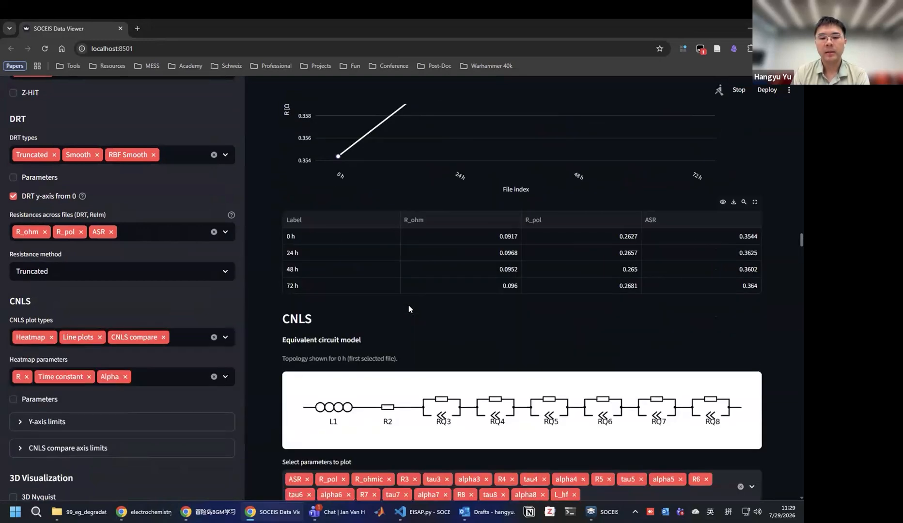
scroll(516, 371, "down", 5)
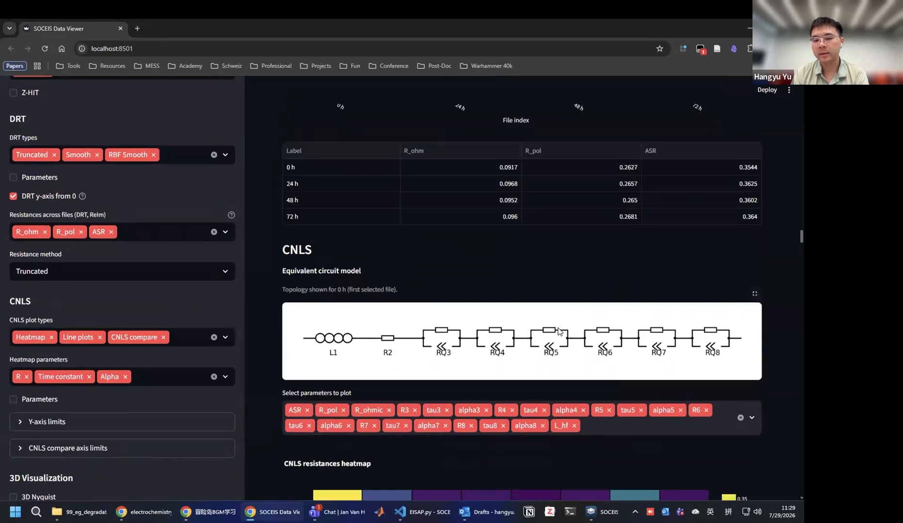
scroll(628, 330, "down", 1)
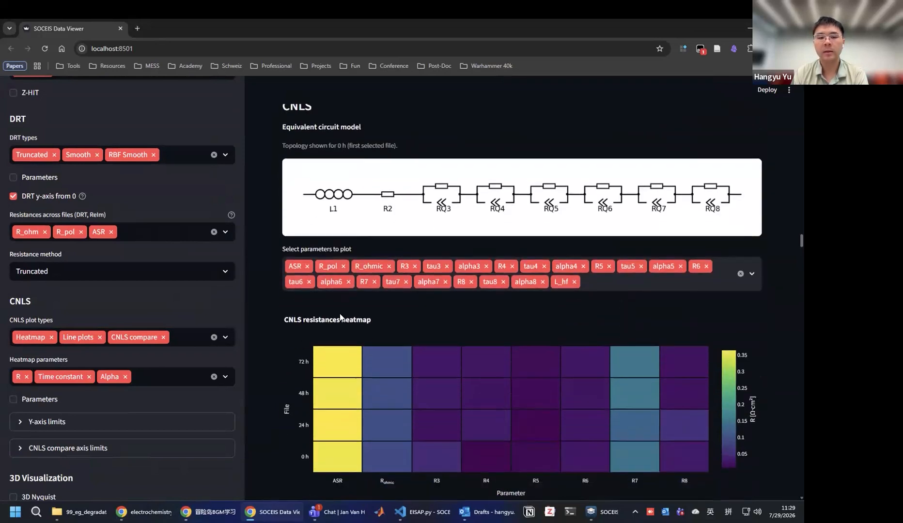
scroll(352, 299, "down", 3)
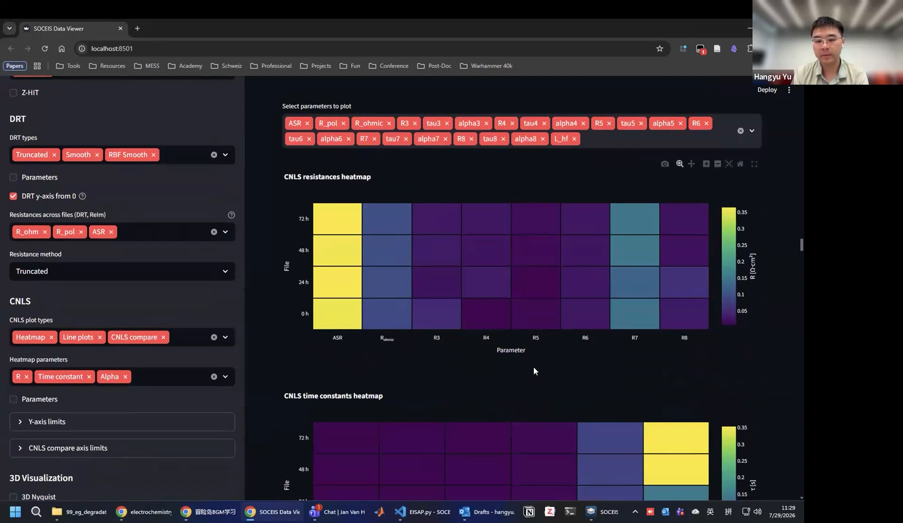
scroll(534, 368, "down", 4)
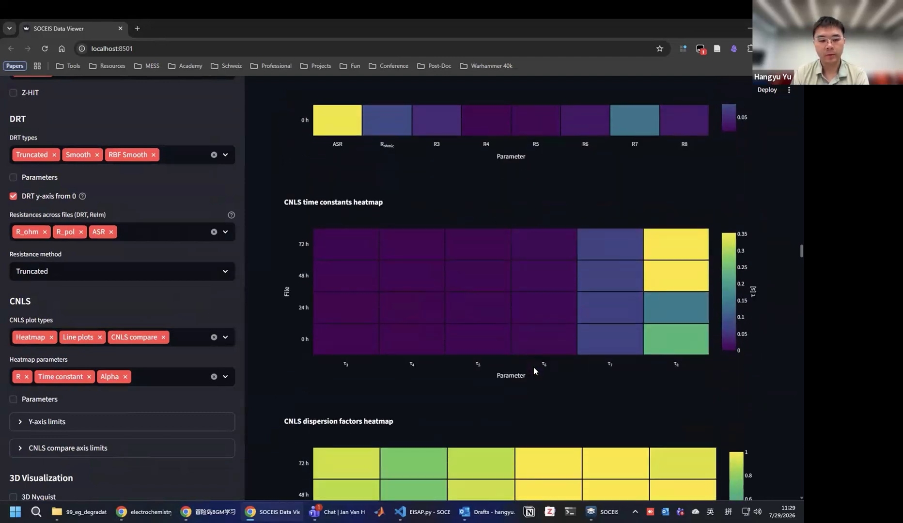
Step: Export the figures as a ZIP archive in png format to the current export folder
scroll(534, 368, "up", 15)
scroll(534, 368, "up", 10)
scroll(127, 333, "down", 5)
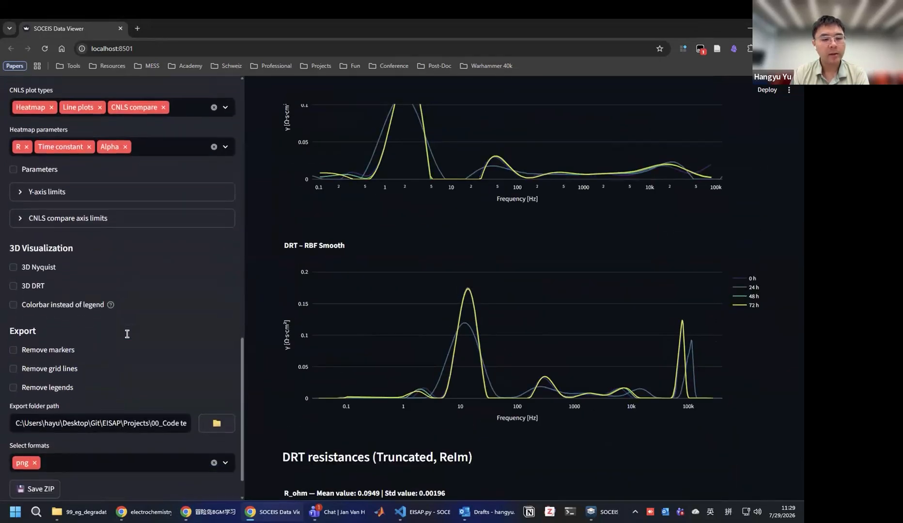
scroll(127, 334, "down", 2)
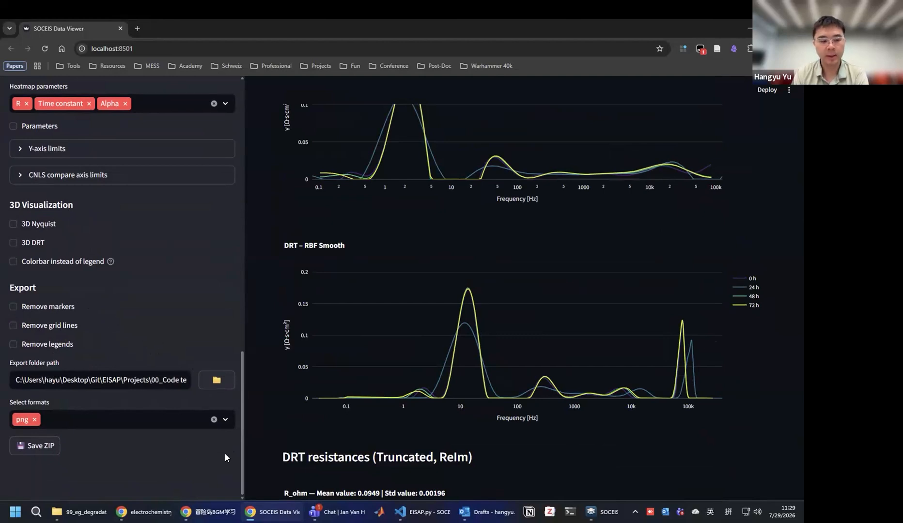
left_click(57, 451)
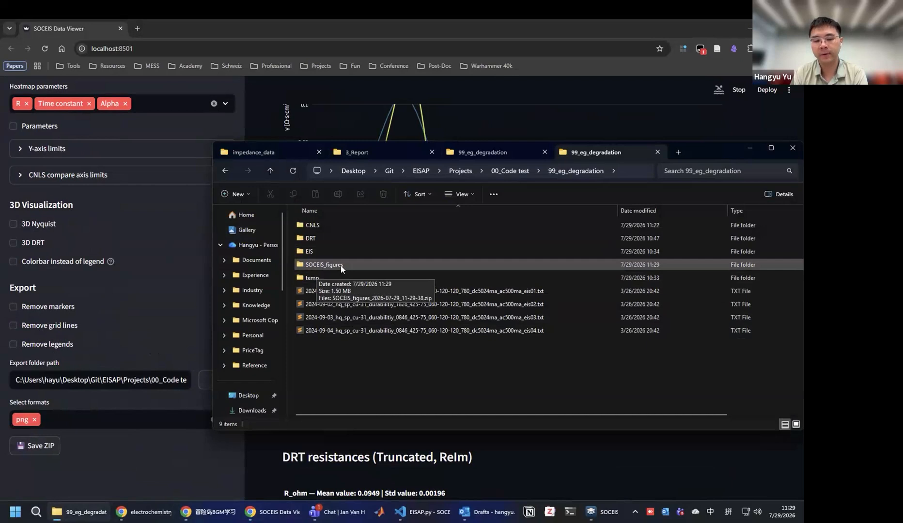
Step: Extract the exported SOCEIS_figures ZIP archive inside the SOCEIS_figures folder with smart extraction
double_click(341, 265)
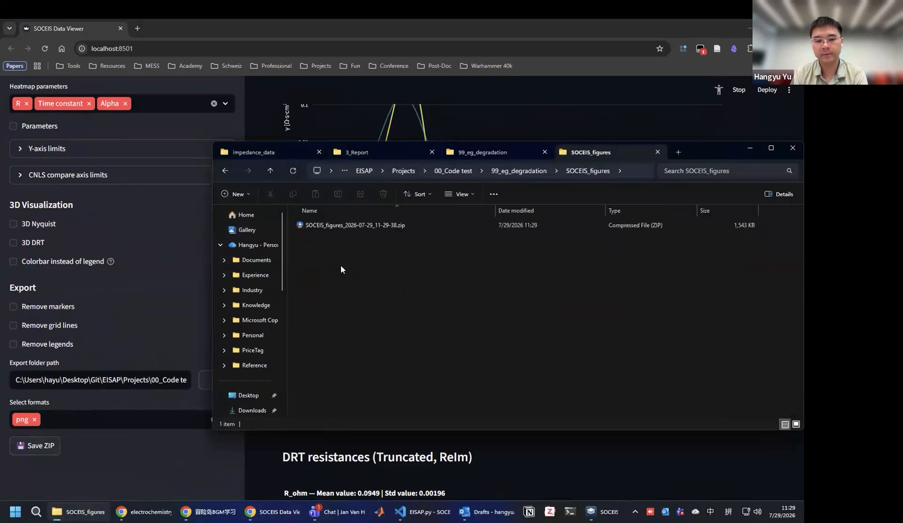
left_click(371, 226)
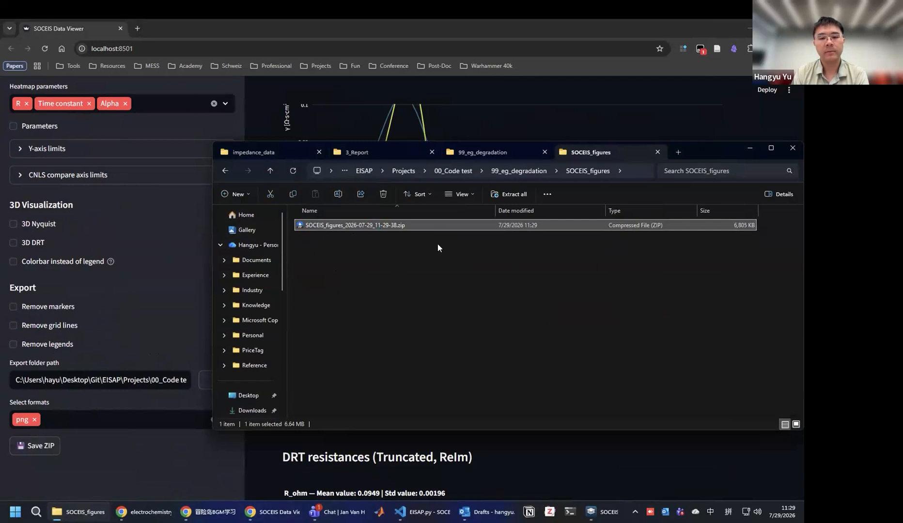
right_click(373, 225)
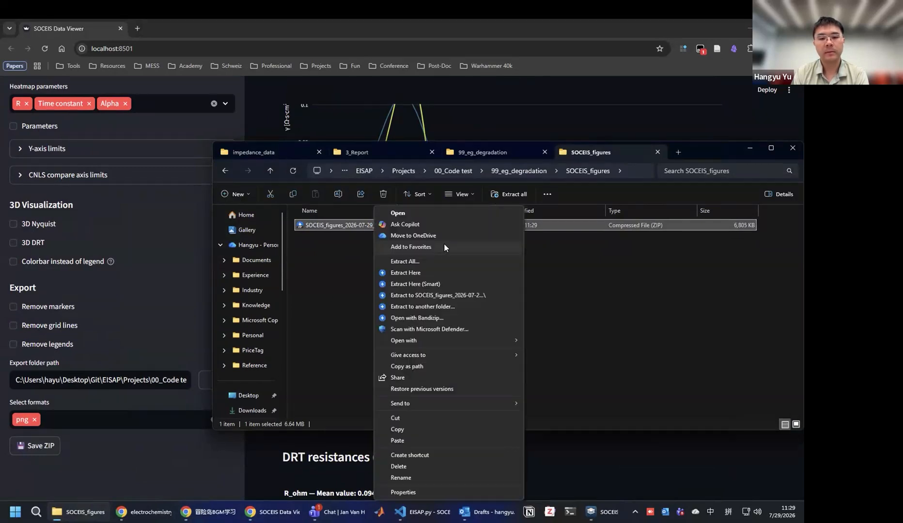
left_click(434, 286)
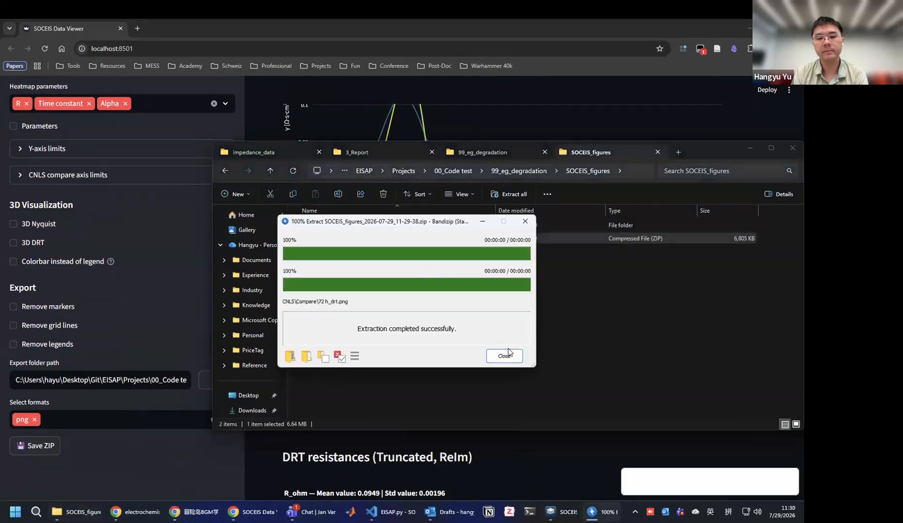
left_click(504, 356)
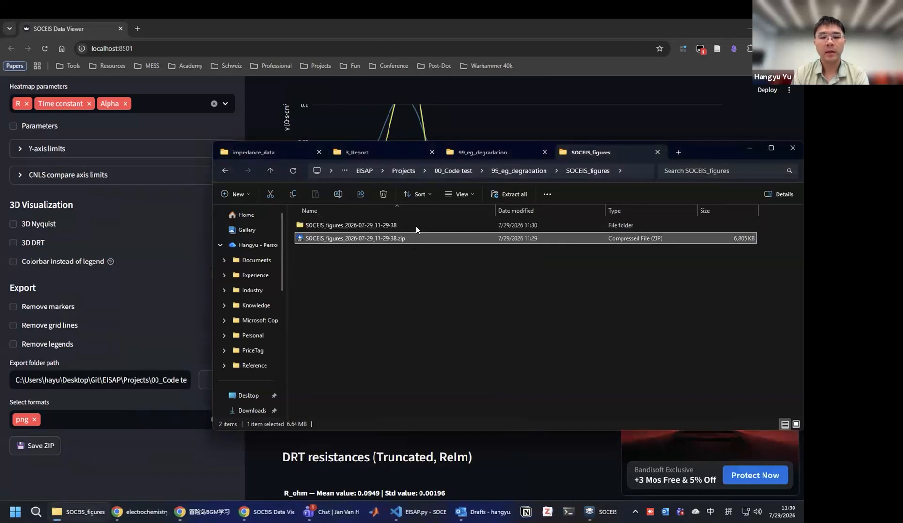
Step: Browse the extracted figures to the Bode Zimag folder and view Original_Zimag.png
double_click(418, 226)
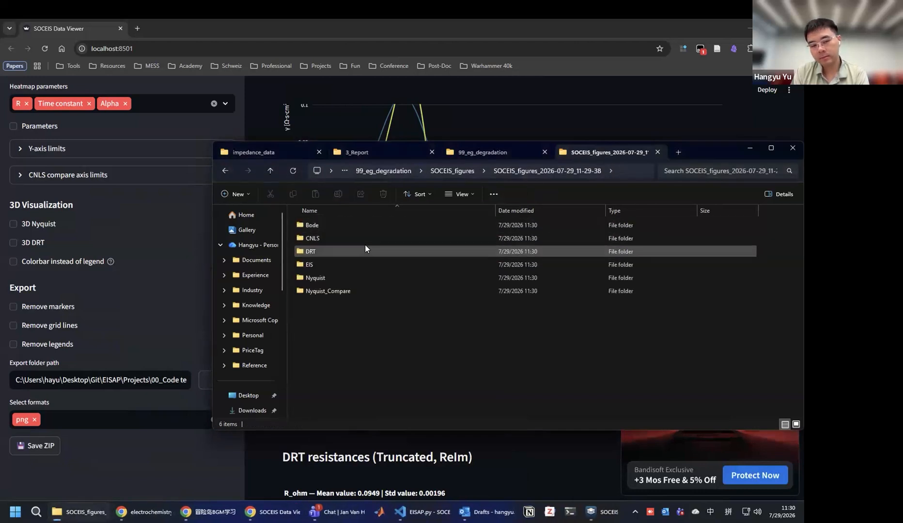
double_click(335, 225)
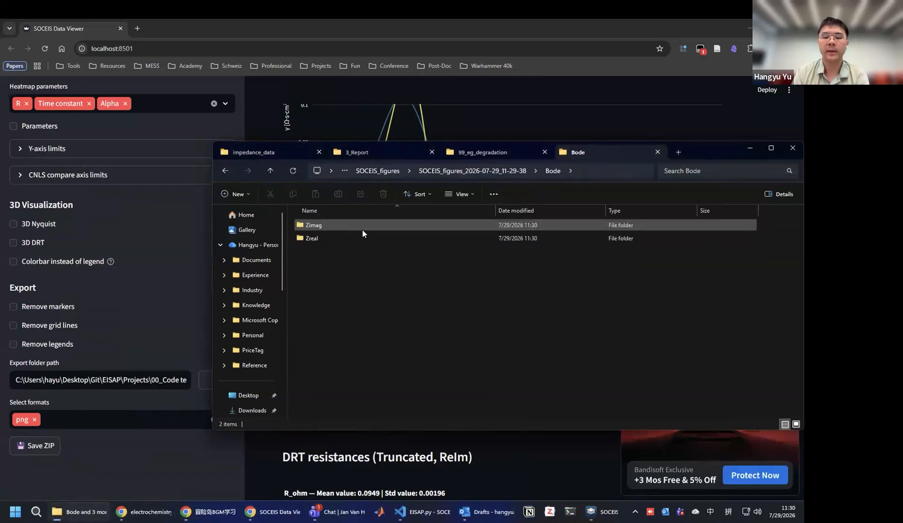
left_click(206, 250)
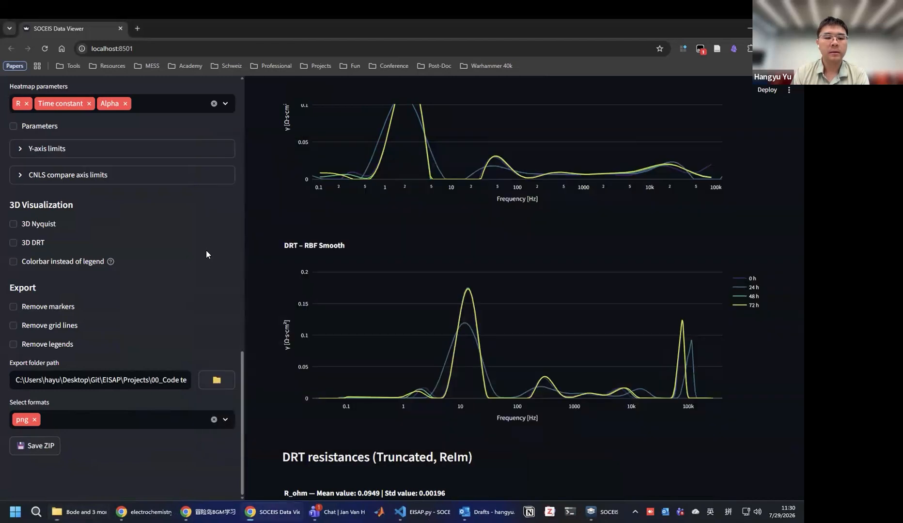
scroll(125, 175, "up", 5)
scroll(125, 174, "up", 6)
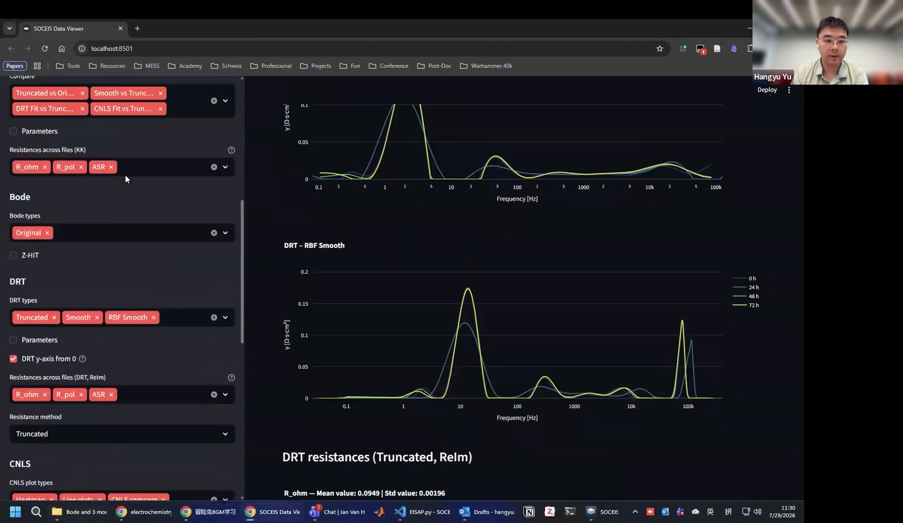
key("alt+Tab")
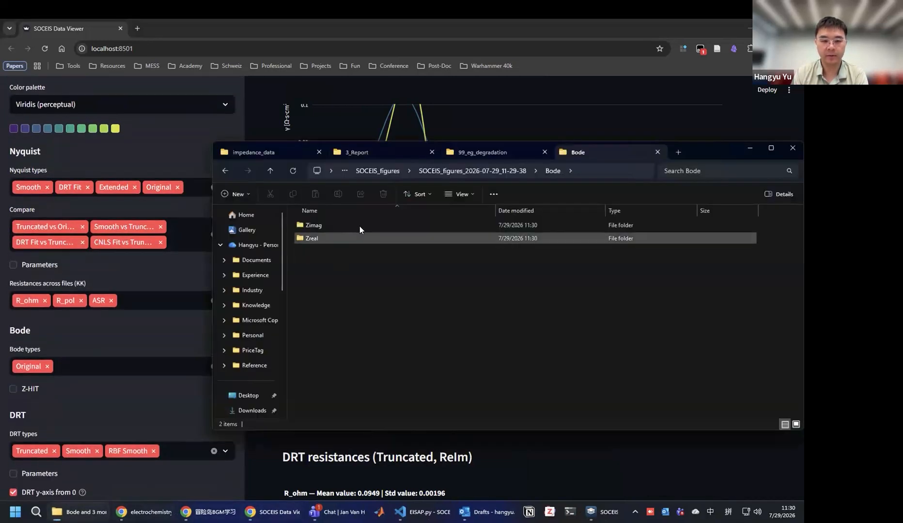
double_click(363, 227)
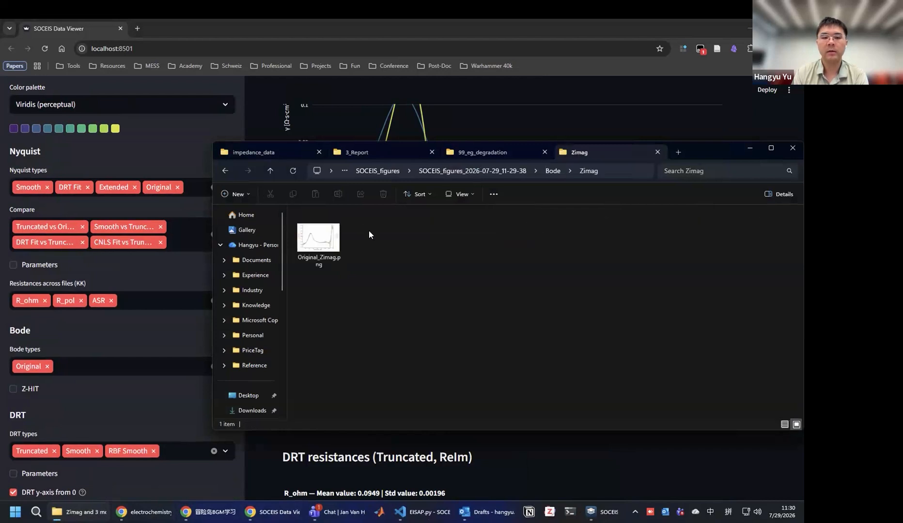
double_click(314, 246)
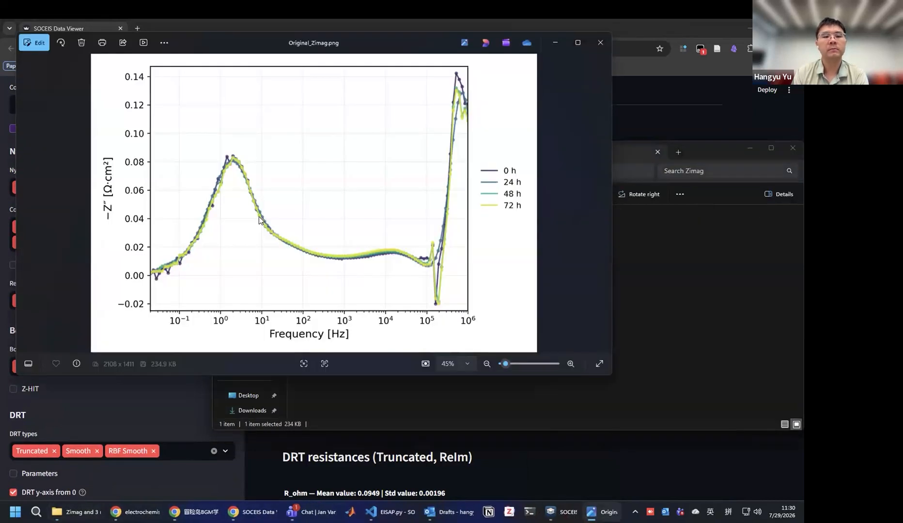
left_click(596, 41)
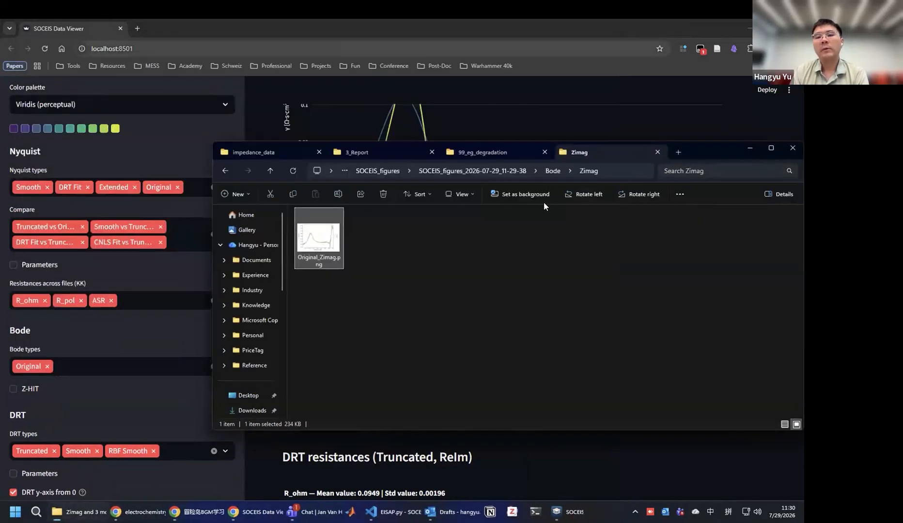
Step: View alpha4.png in the LinePlots subfolder of the exported CNLS figures
left_click(506, 175)
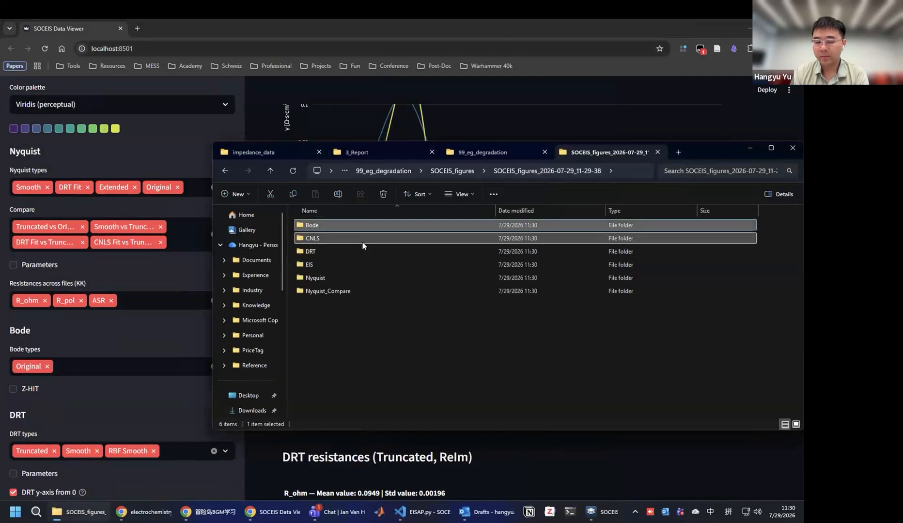
double_click(363, 240)
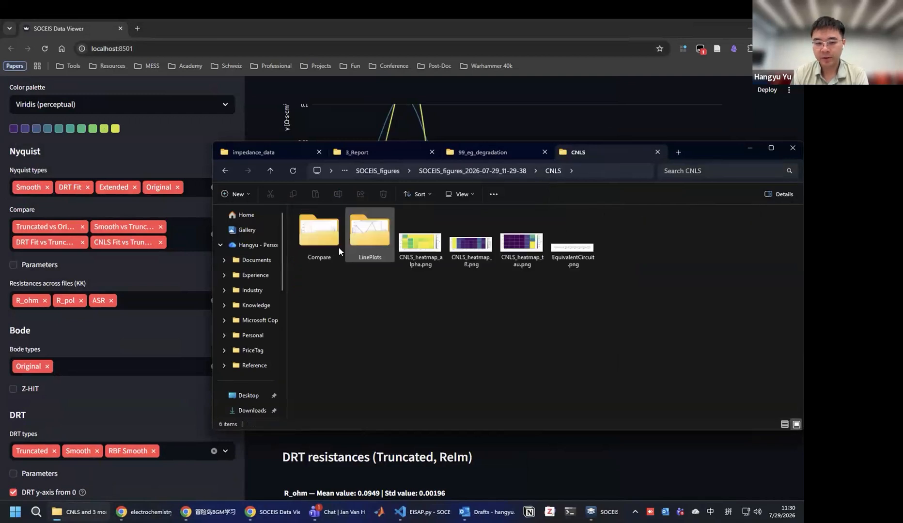
double_click(360, 234)
double_click(390, 236)
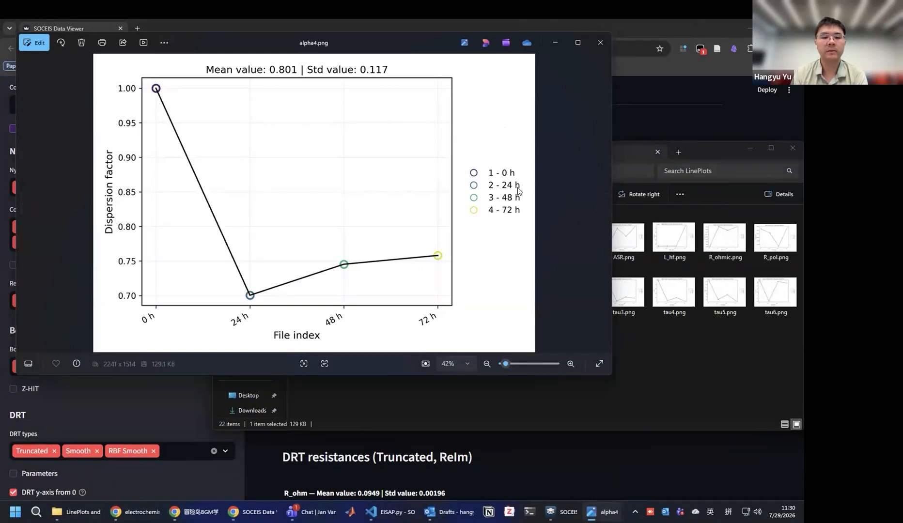
left_click(602, 42)
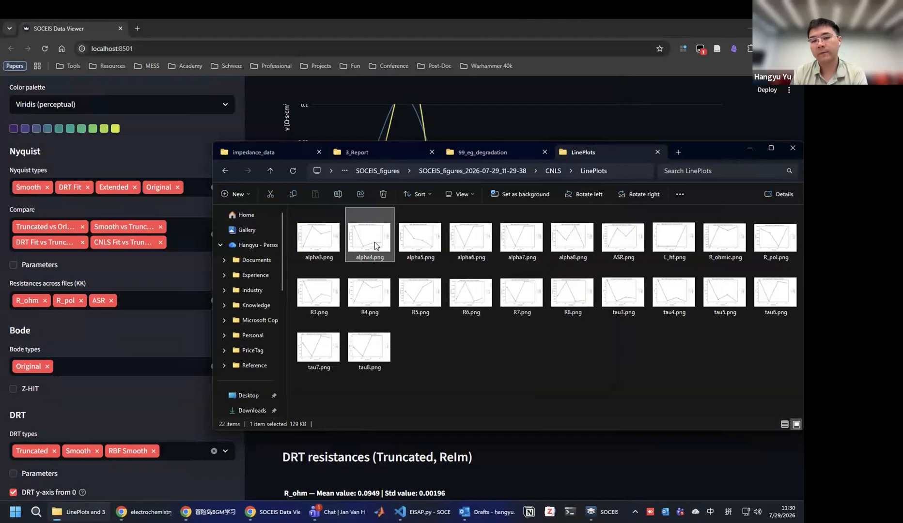
Step: View CNLS_Fit_vs_Truncated.png in the exported Nyquist_Compare folder, and minimize the file window
left_click(548, 171)
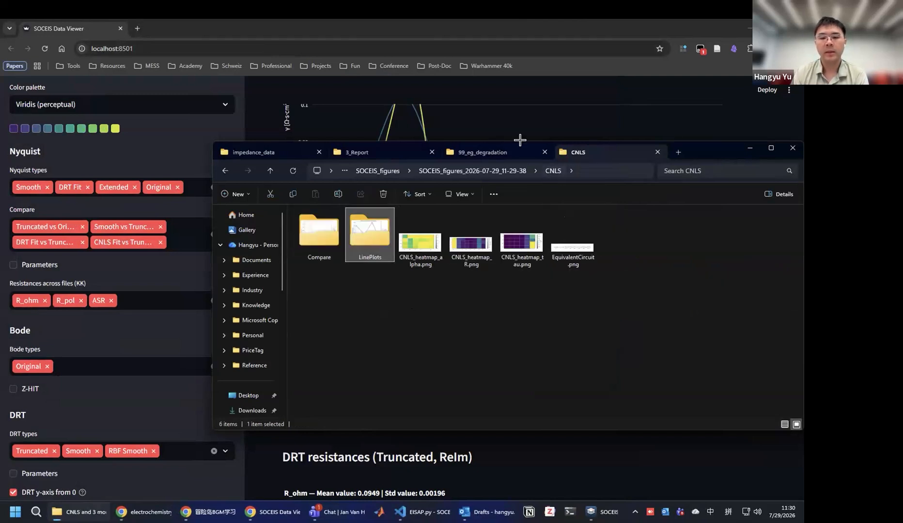
left_click(494, 170)
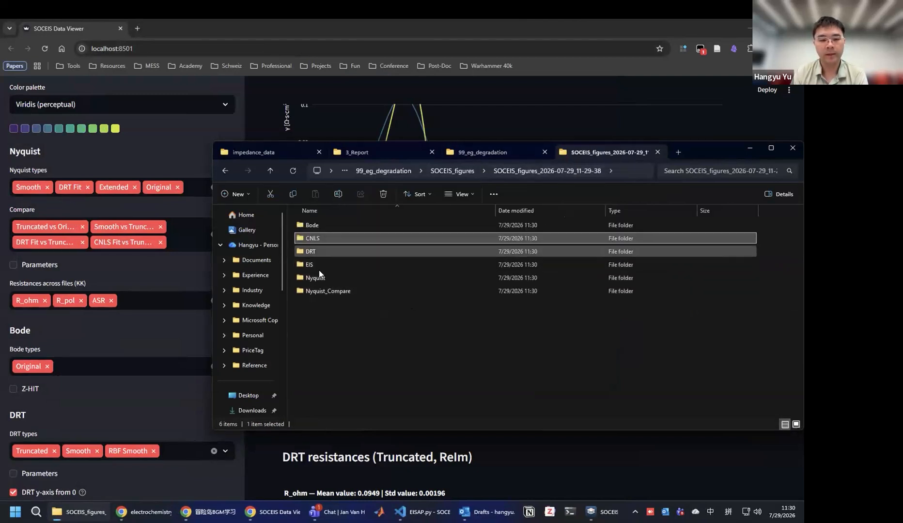
double_click(331, 290)
double_click(334, 255)
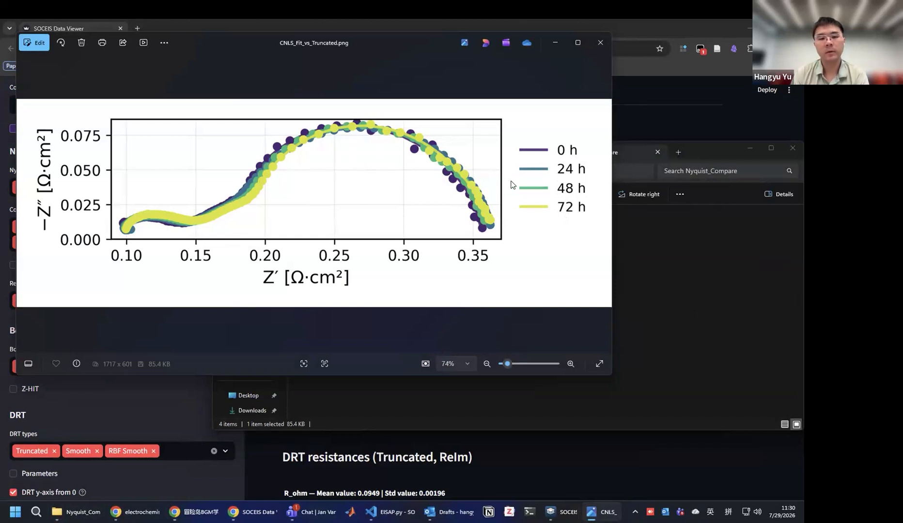
left_click(605, 46)
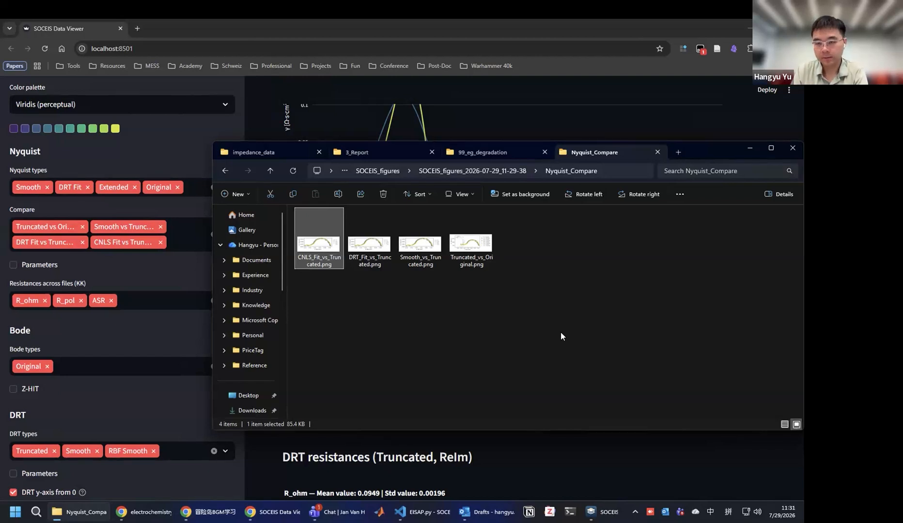
left_click(749, 148)
Step: Switch to the EISAP_workshop presentation in PowerPoint, start the slide show from slide 4 and advance to the Electrochemistry communications slide
left_click(603, 512)
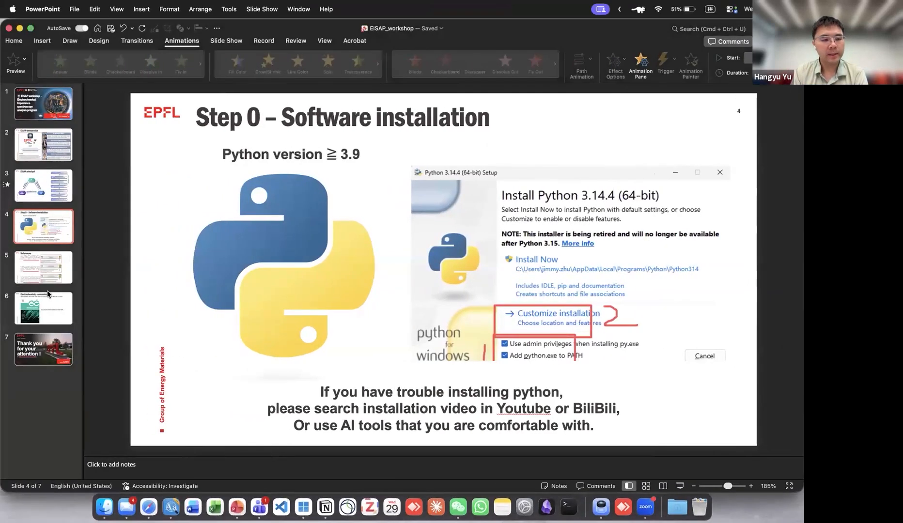
left_click(680, 486)
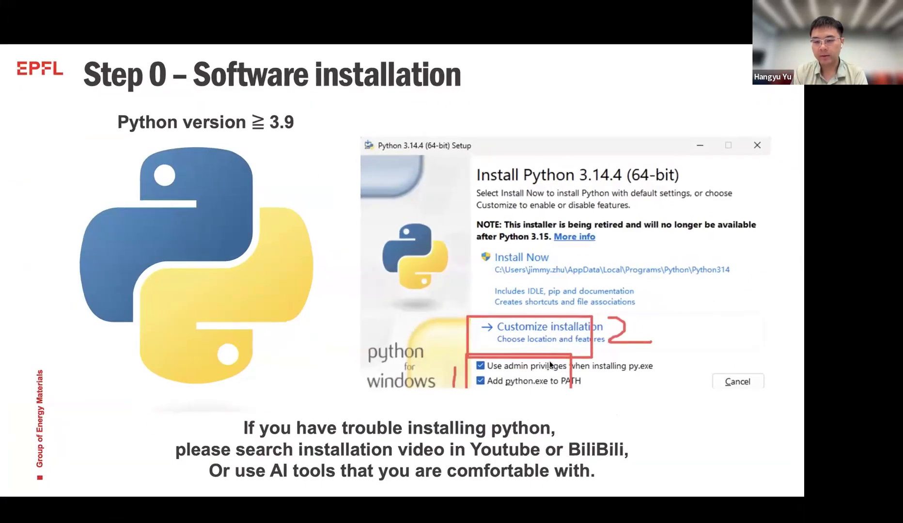
left_click(550, 362)
key("Left")
key("Right")
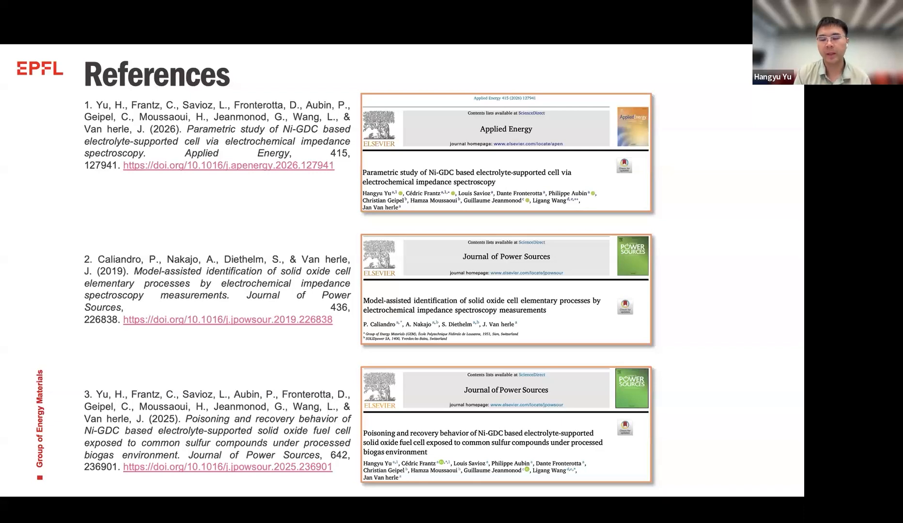
key("Right")
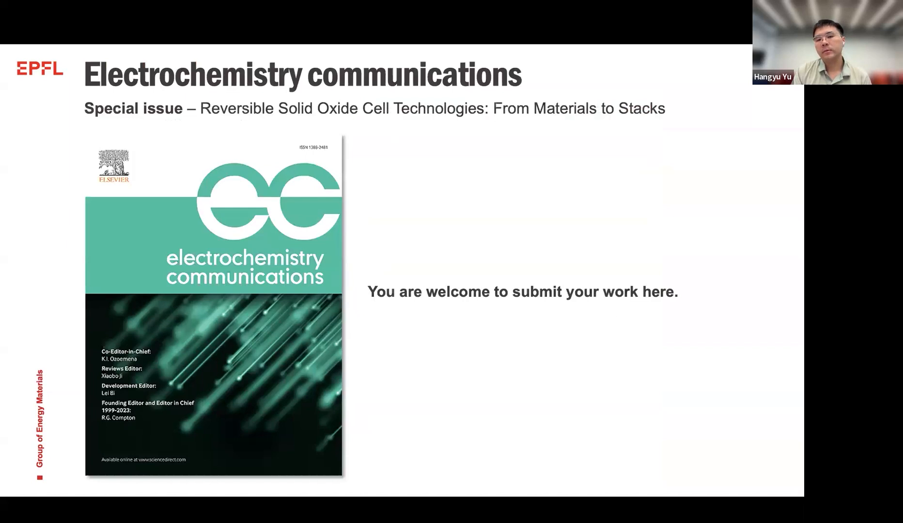